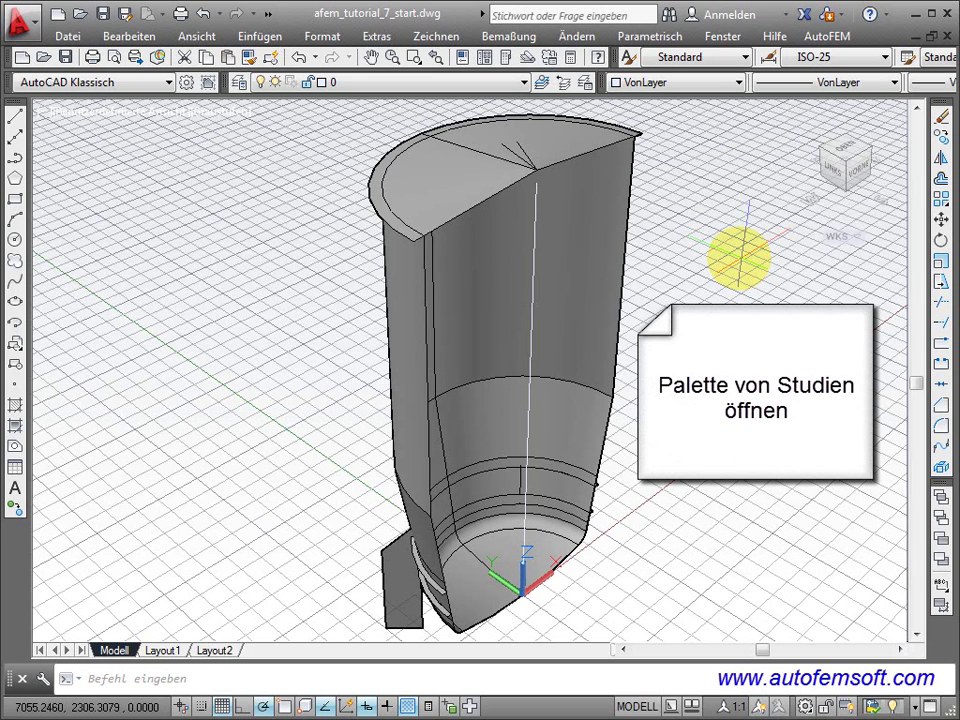
Step: Show the AutoFEM palette from the AutoFEM menu, listing afem_tutorial_7_start [mm]
{"action": "left_click", "coordinate": [829, 45]}
{"action": "left_click", "coordinate": [800, 59]}
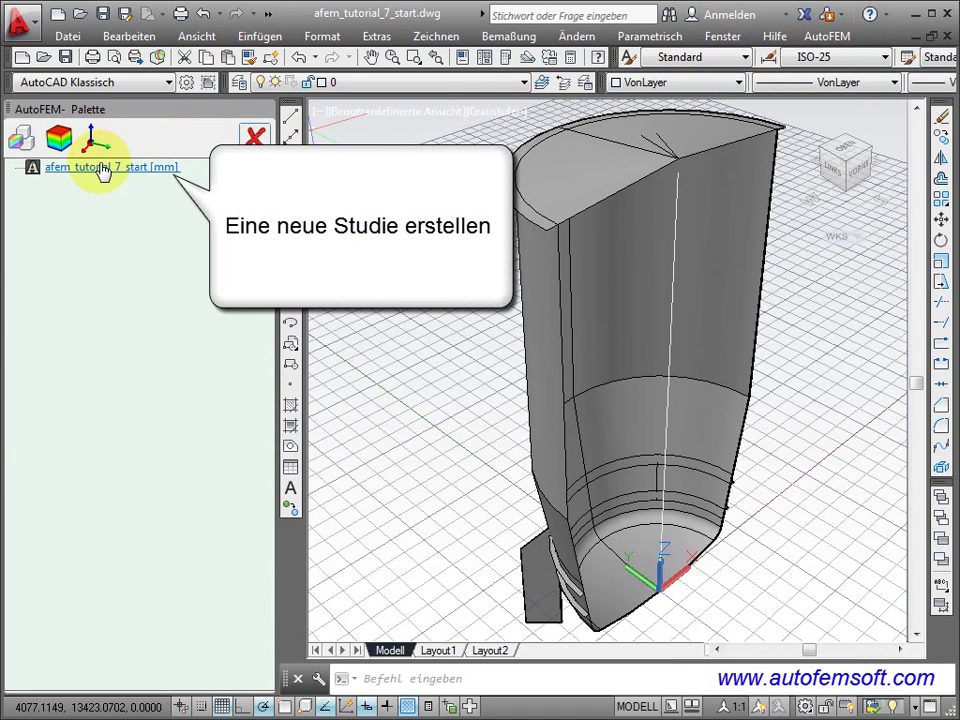
Step: Define the FEA object set with all 16 surface objects and start static study 'Studie 1'
{"action": "right_click", "coordinate": [103, 168]}
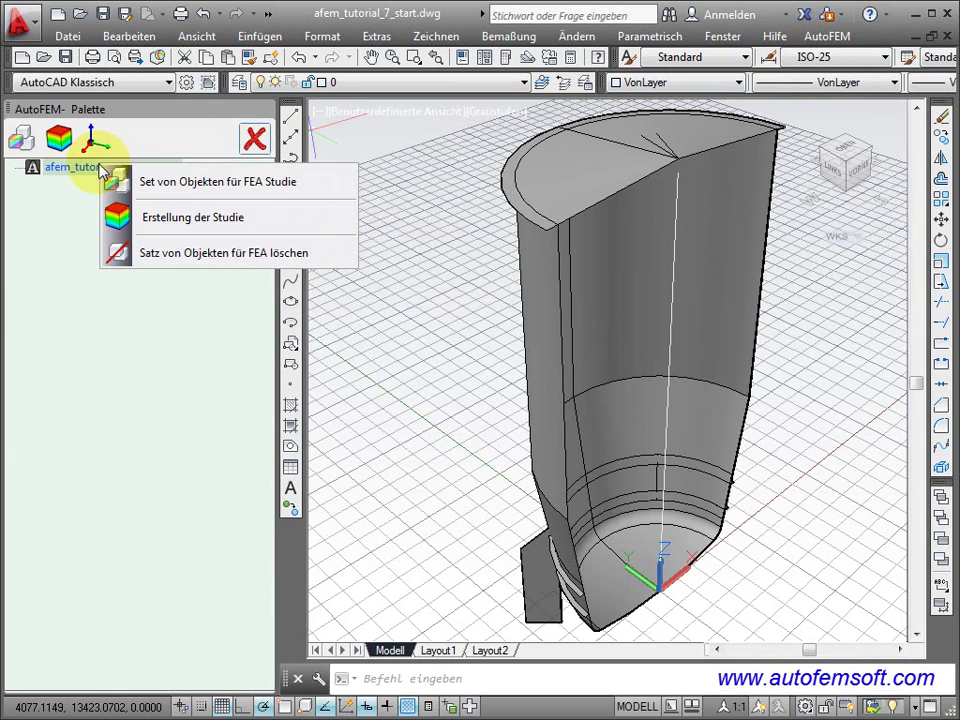
{"action": "left_click", "coordinate": [125, 222]}
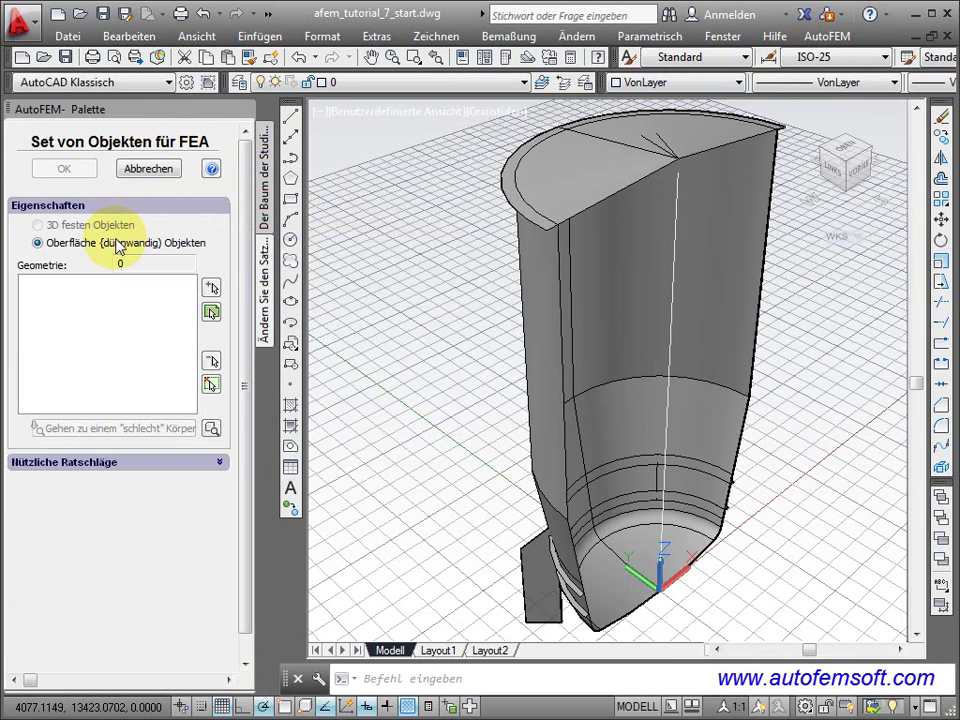
{"action": "left_click", "coordinate": [117, 248]}
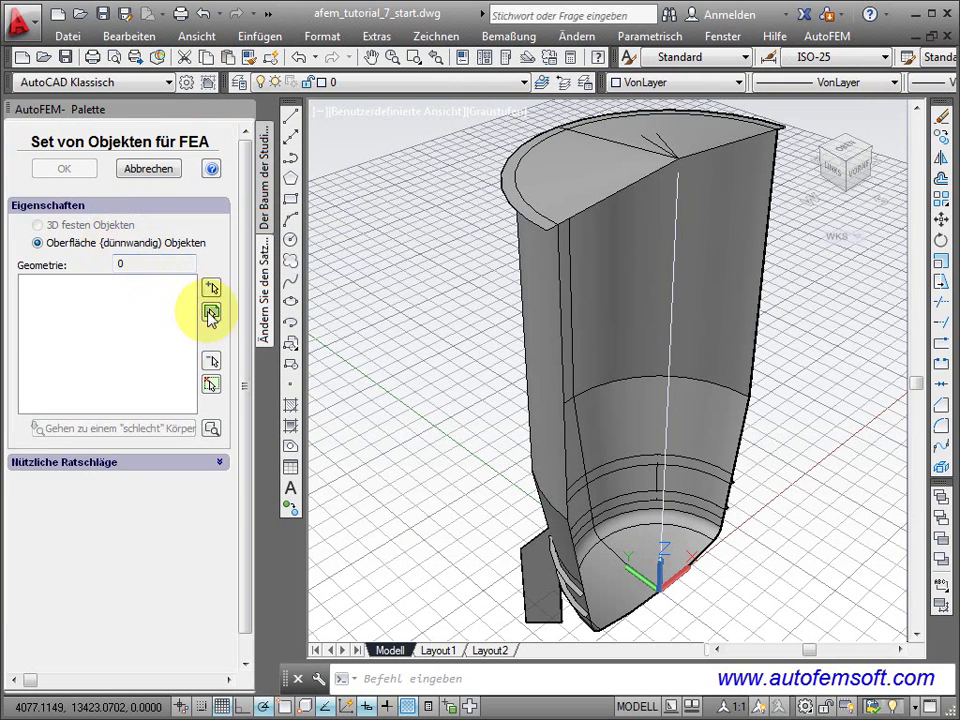
{"action": "left_click", "coordinate": [211, 313]}
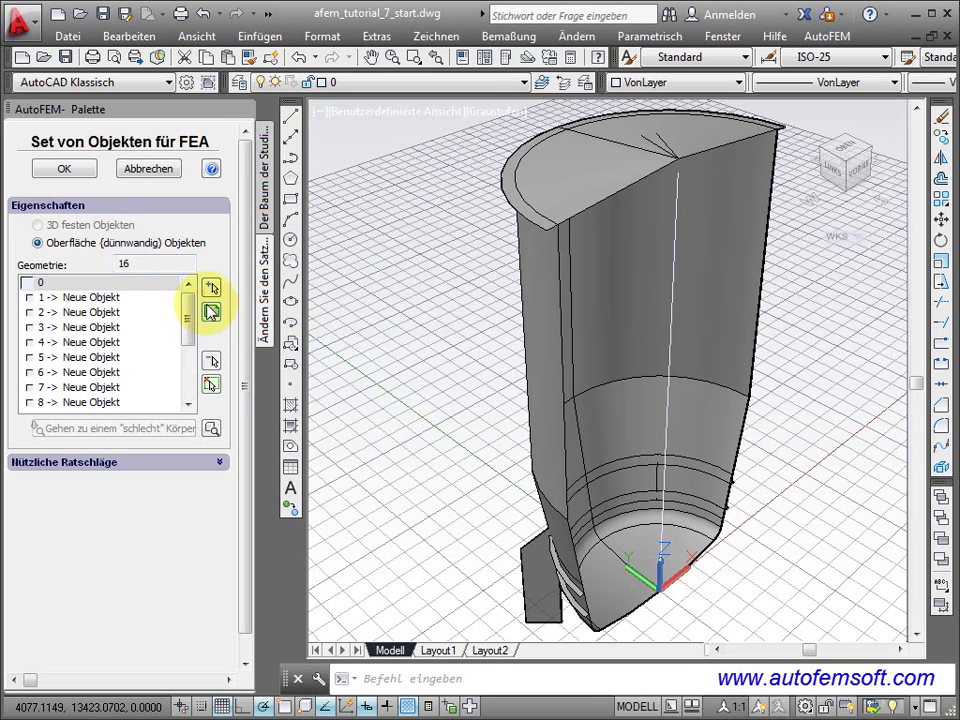
{"action": "left_click", "coordinate": [68, 171]}
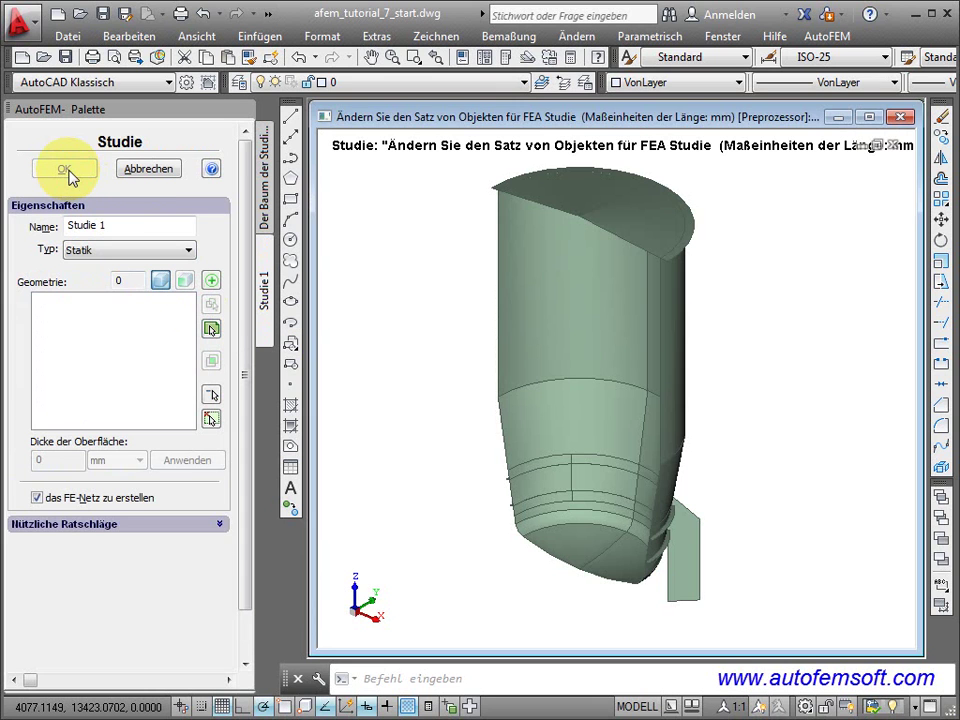
Step: Keep type Statik, add all 16 surfaces to Geometrie, and apply 6 mm surface thickness
{"action": "left_click", "coordinate": [162, 256]}
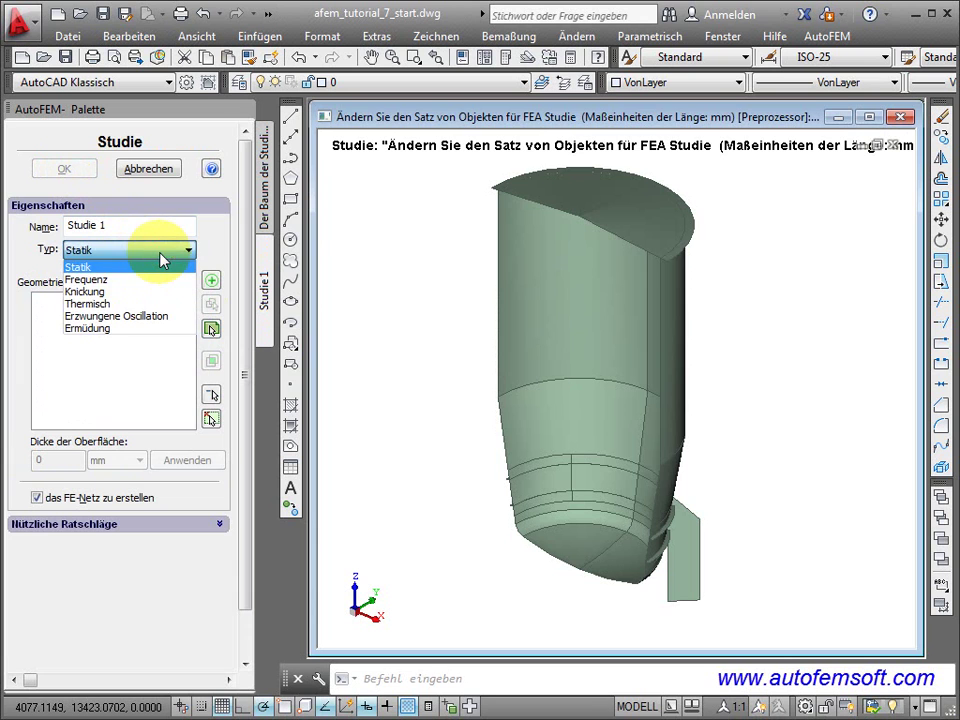
{"action": "left_click", "coordinate": [156, 267]}
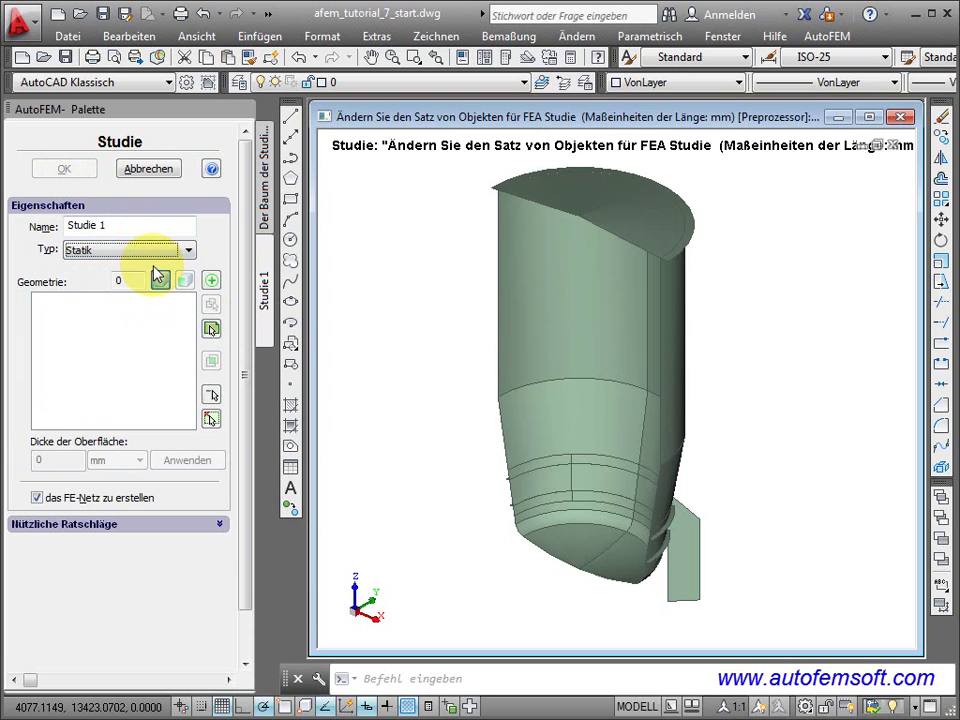
{"action": "left_click", "coordinate": [211, 330]}
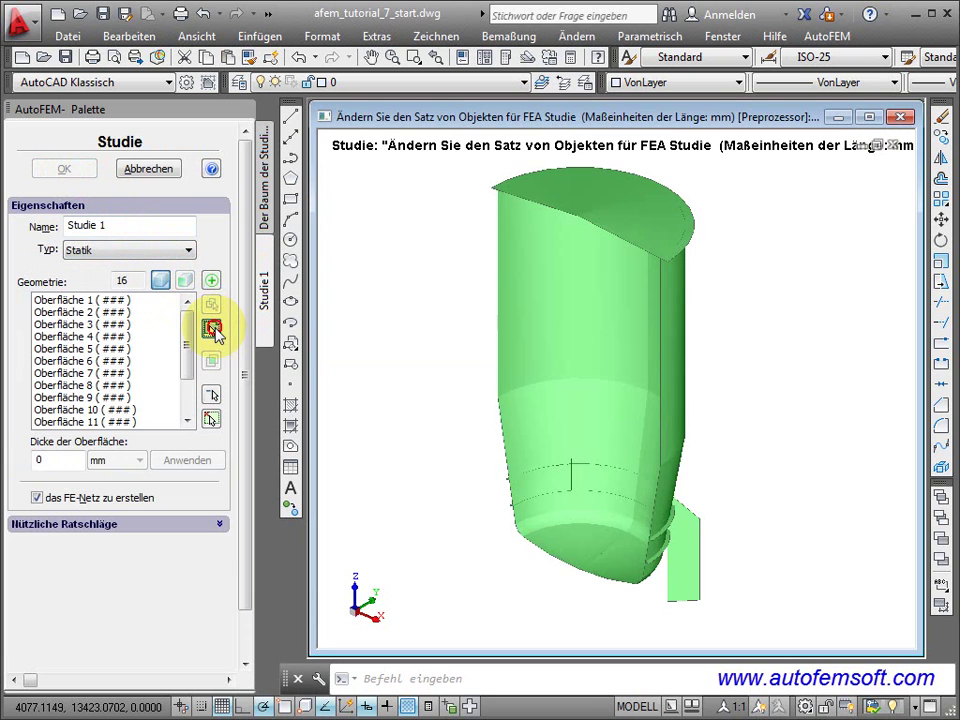
{"action": "double_click", "coordinate": [47, 459]}
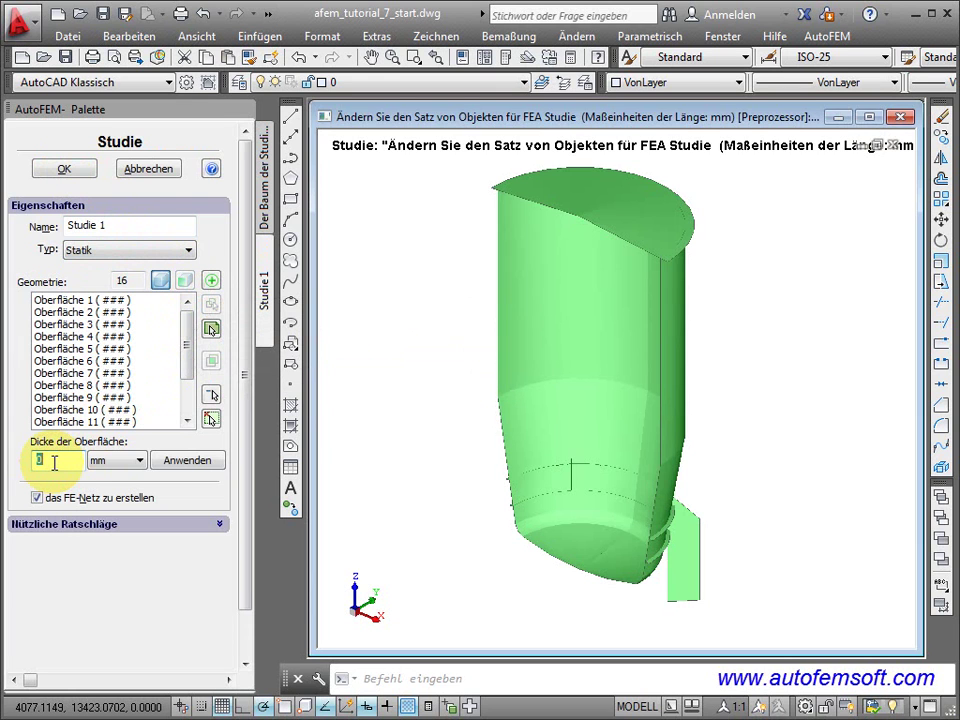
{"action": "type", "text": "6"}
{"action": "left_click", "coordinate": [172, 462]}
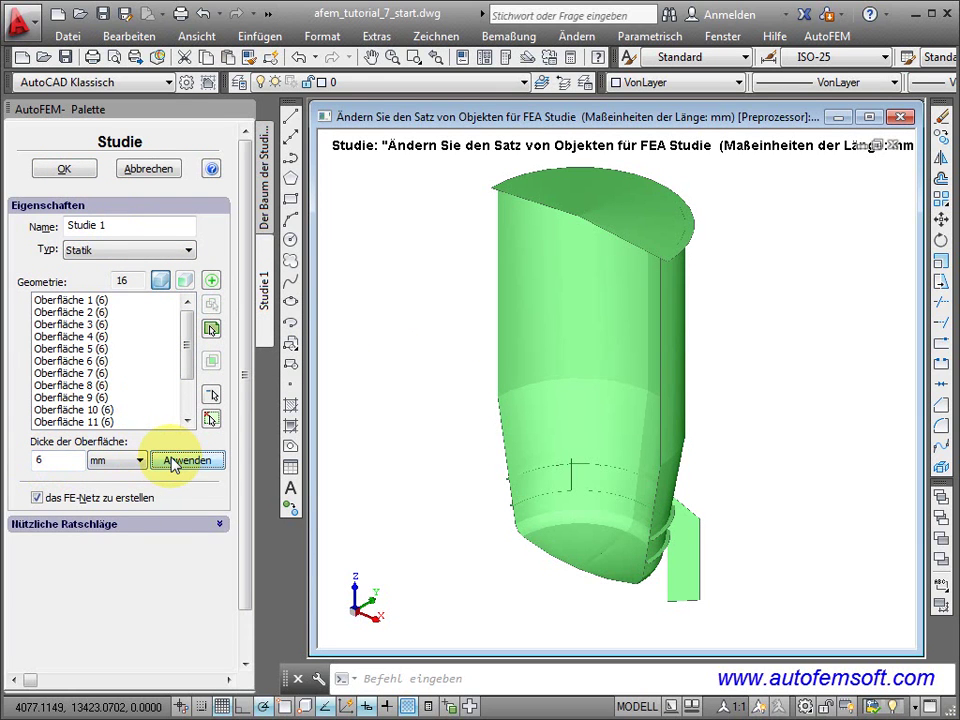
Step: Mesh the tank with curvature 16 and 100 mm max edge length, giving Netz 1 (11138 triangles)
{"action": "left_click", "coordinate": [52, 170]}
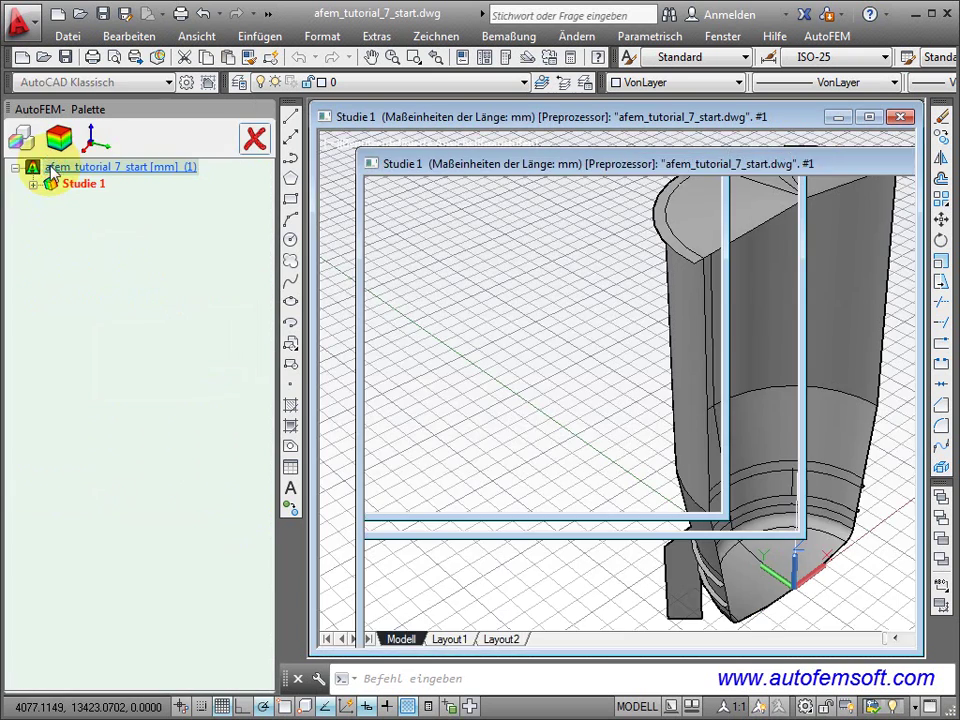
{"action": "left_click_drag", "start_coordinate": [137, 289], "coordinate": [147, 295]}
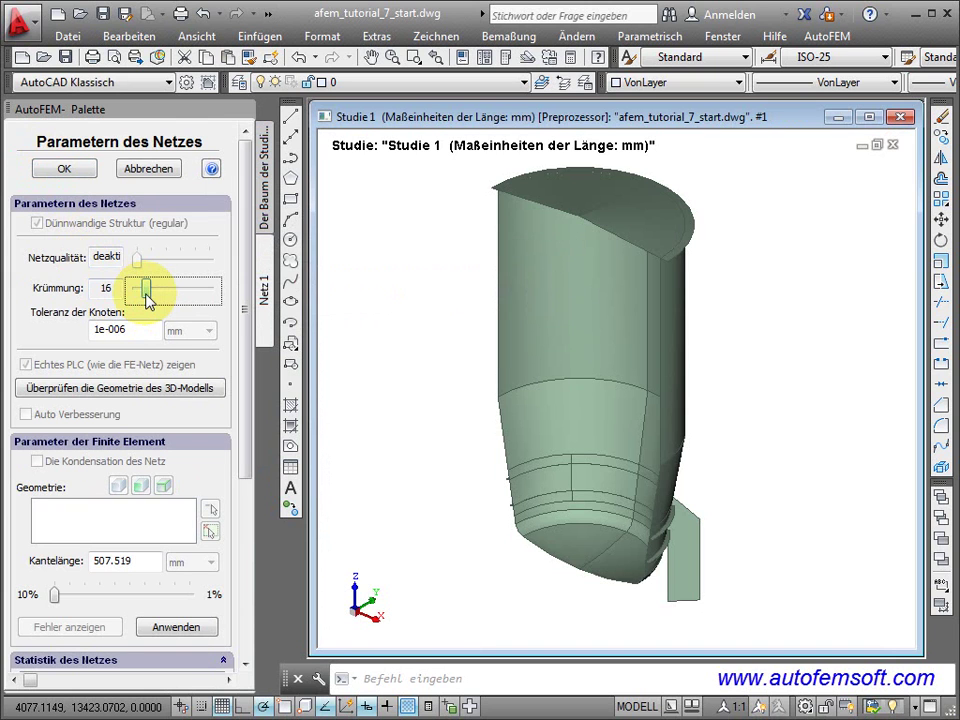
{"action": "double_click", "coordinate": [115, 561]}
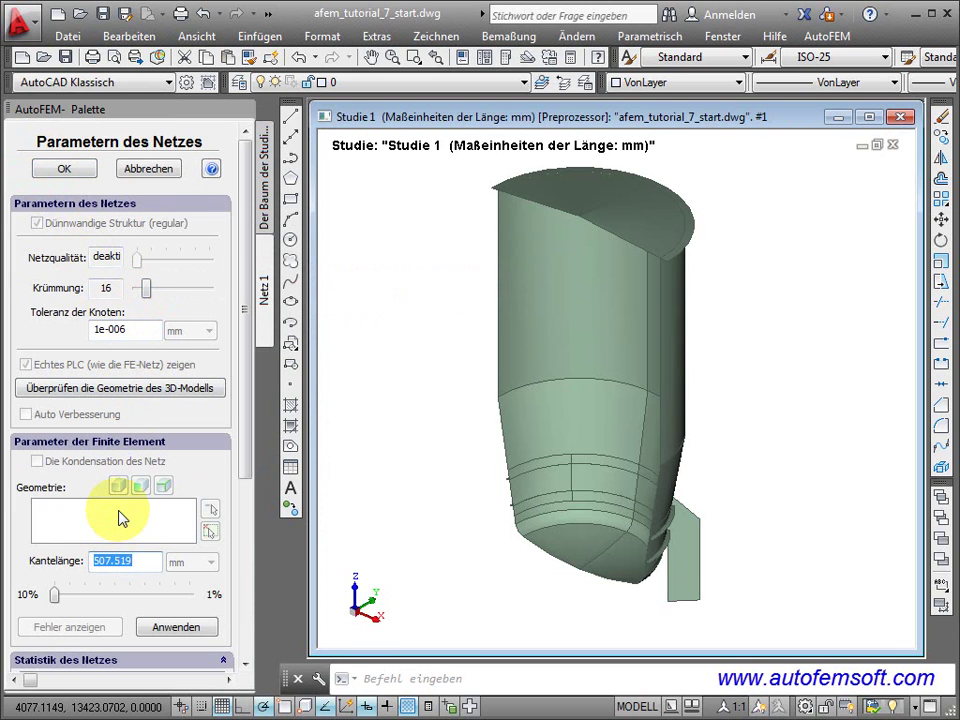
{"action": "type", "text": "100"}
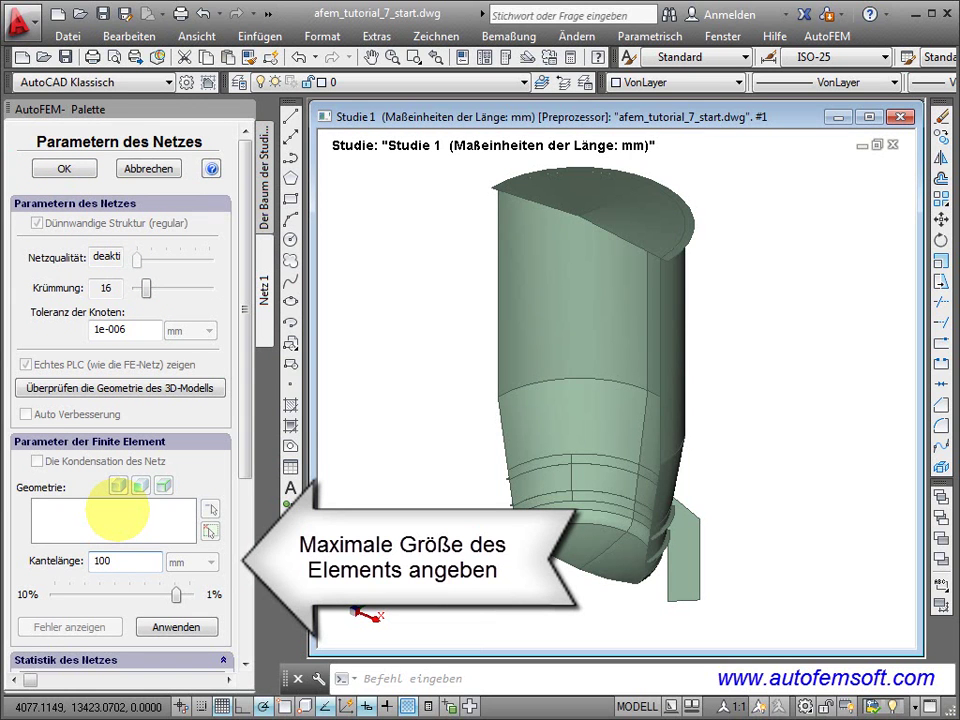
{"action": "left_click", "coordinate": [157, 628]}
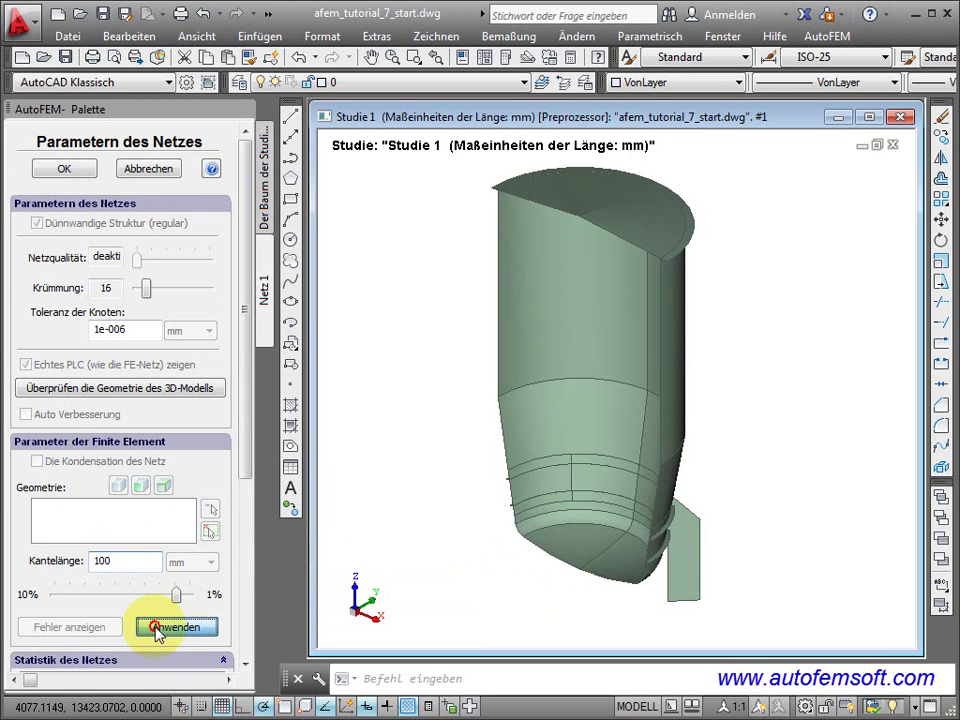
{"action": "left_click", "coordinate": [64, 168]}
Step: Hide Netz 1 and enable picking bodies in the 3D view, selecting the bracket plate
{"action": "right_click", "coordinate": [95, 200]}
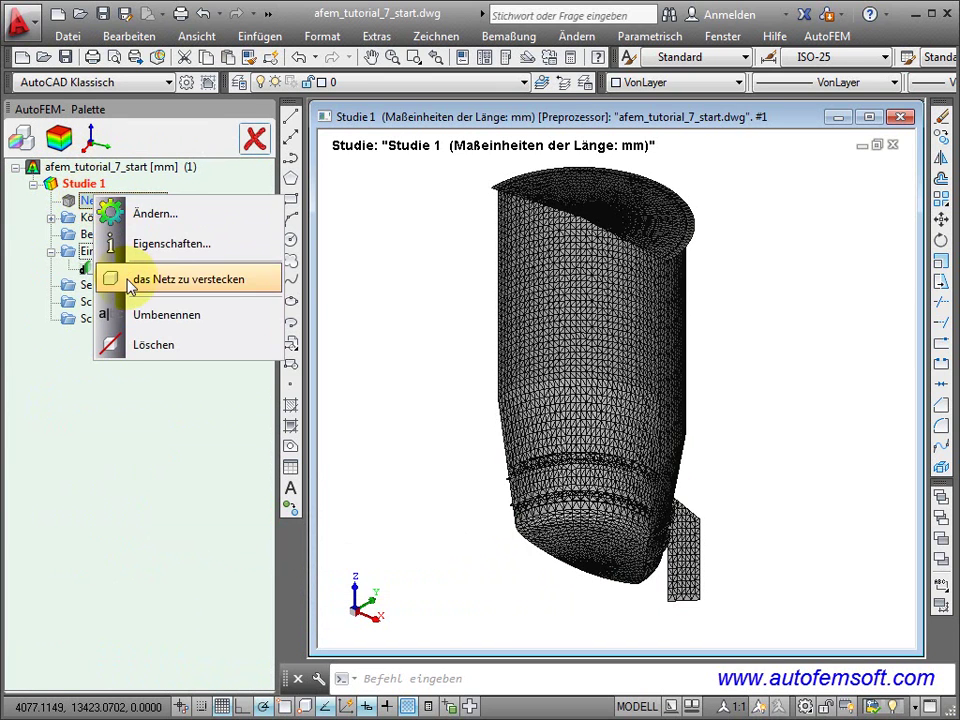
{"action": "left_click", "coordinate": [130, 287]}
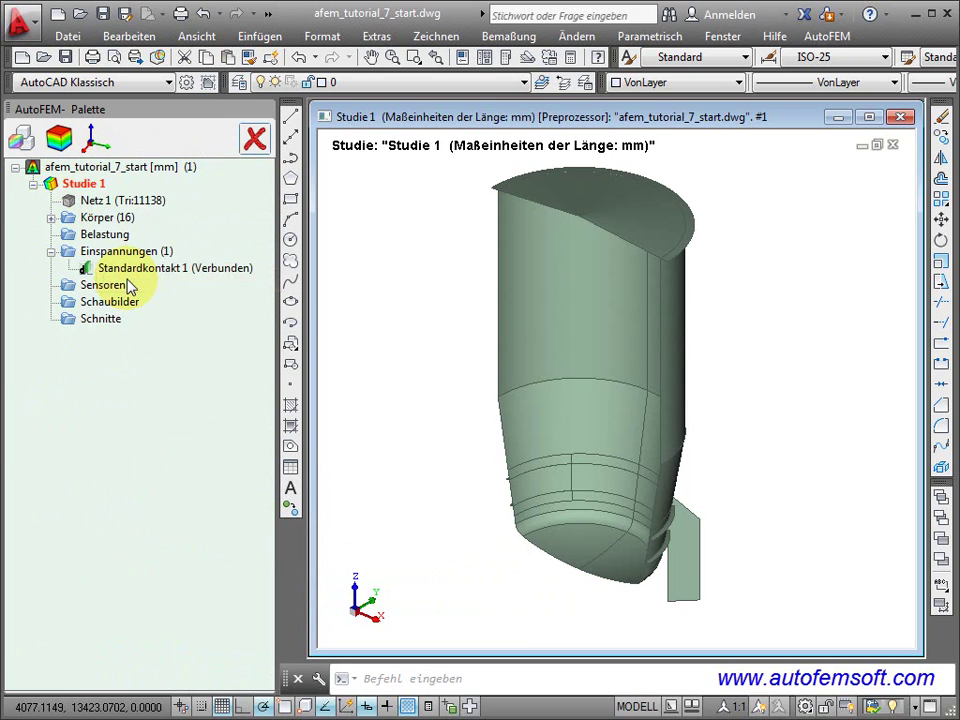
{"action": "right_click", "coordinate": [106, 218]}
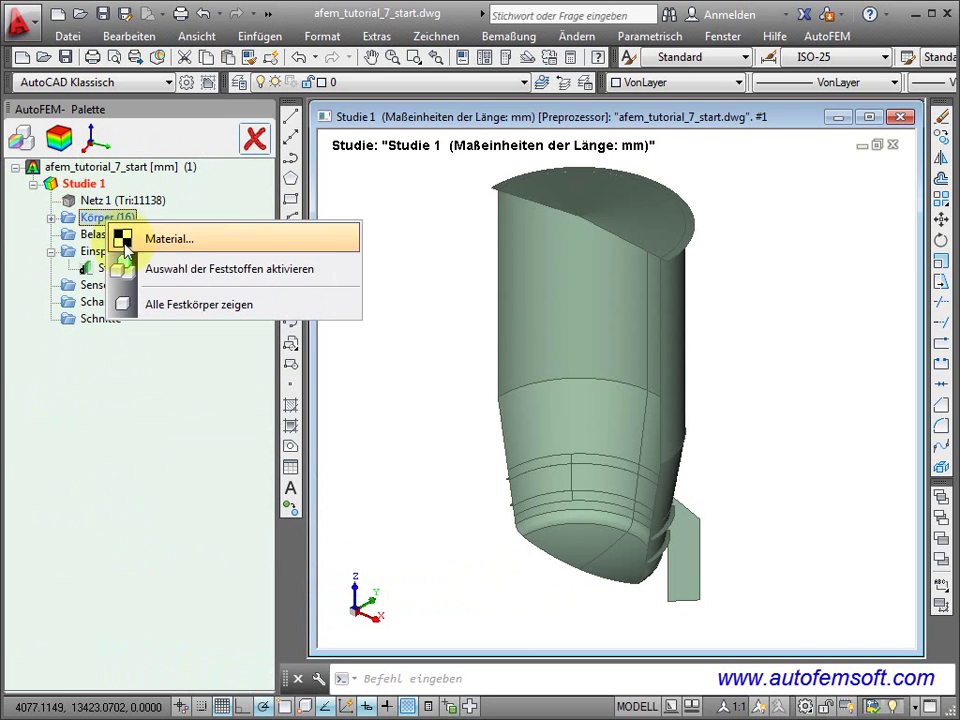
{"action": "left_click", "coordinate": [128, 266]}
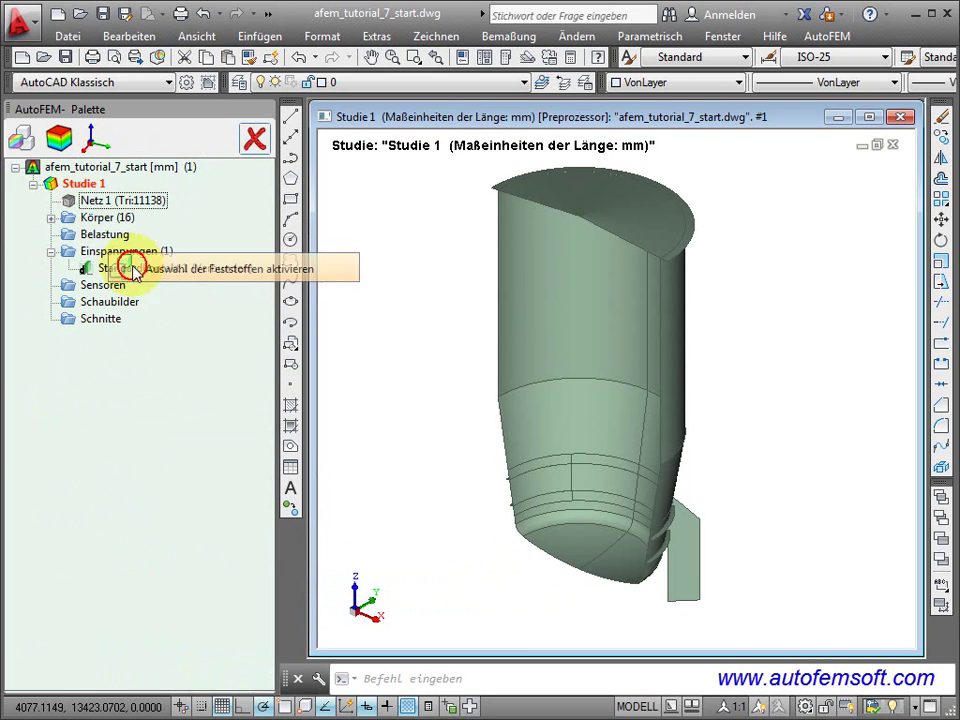
{"action": "left_click", "coordinate": [688, 566]}
{"action": "middle_click_drag", "start_coordinate": [793, 545], "coordinate": [621, 574], "text": "shift"}
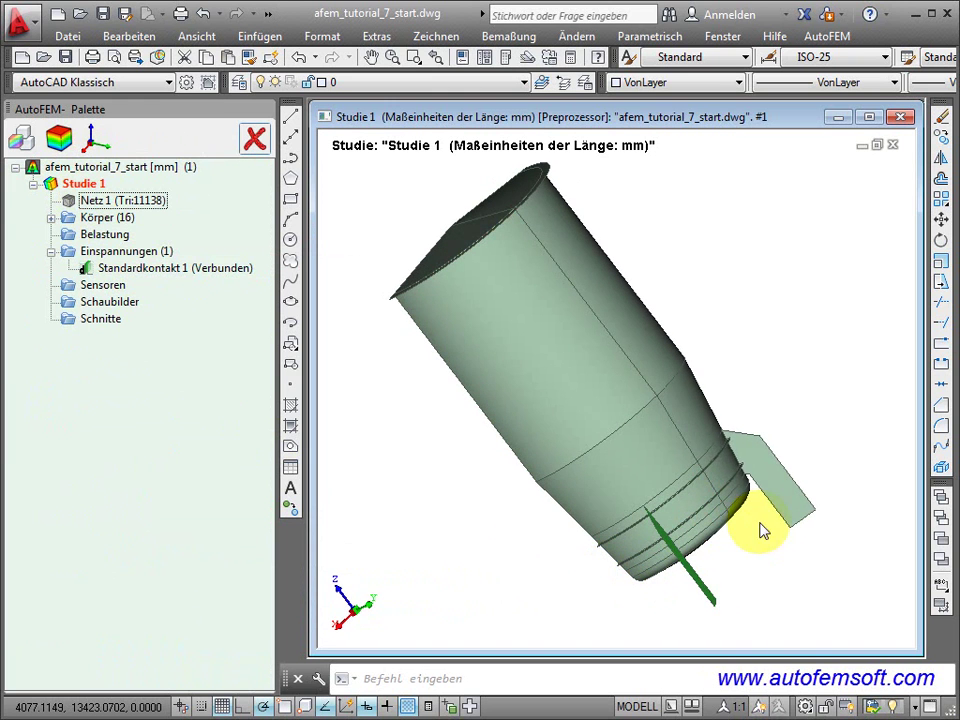
{"action": "left_click", "coordinate": [51, 218]}
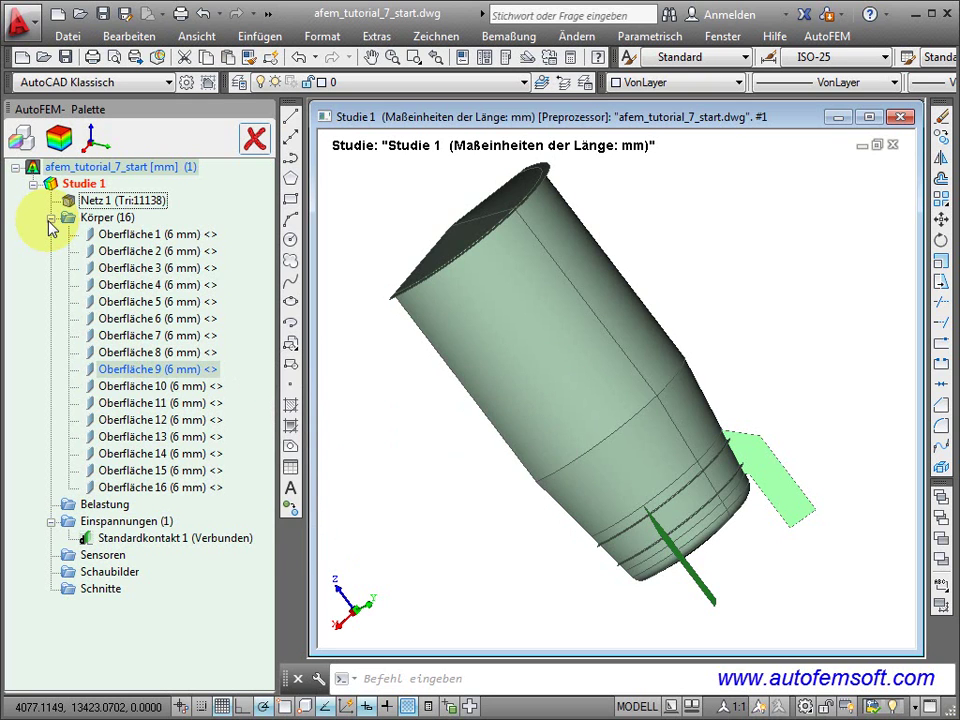
Step: Give the bracket plates Oberfläche 9 and Oberfläche 10 an 8 mm thickness
{"action": "right_click", "coordinate": [776, 503]}
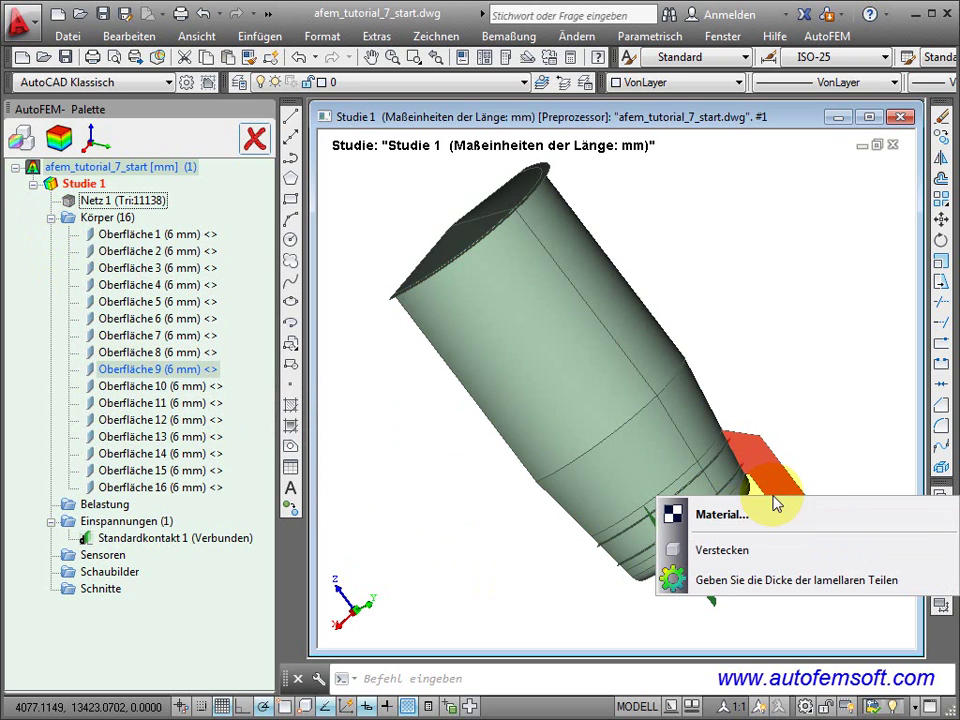
{"action": "left_click", "coordinate": [729, 580]}
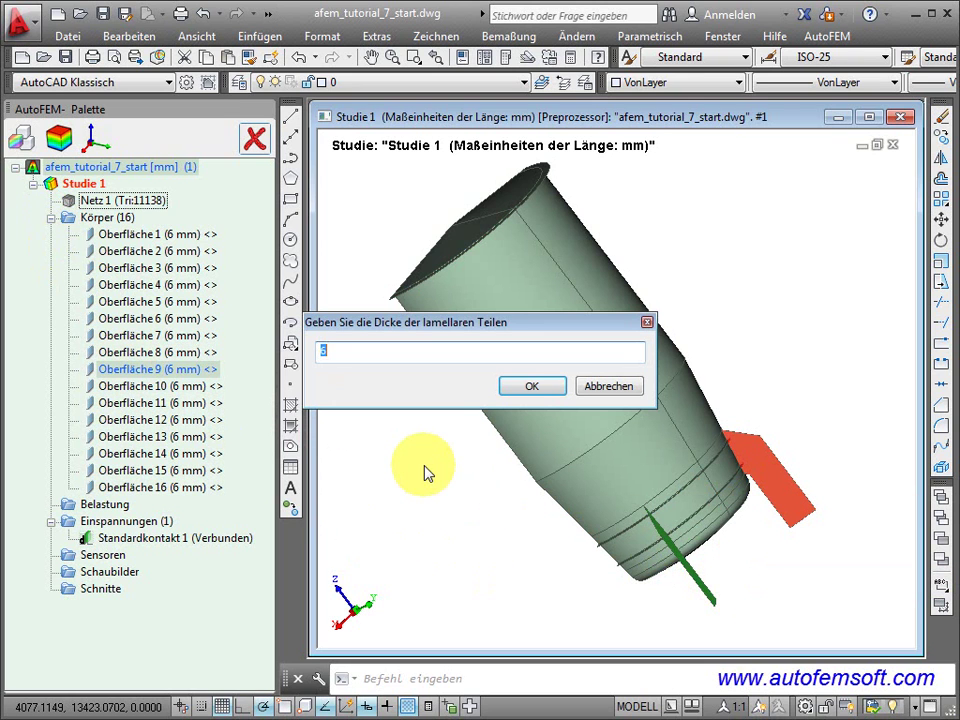
{"action": "left_click", "coordinate": [512, 389]}
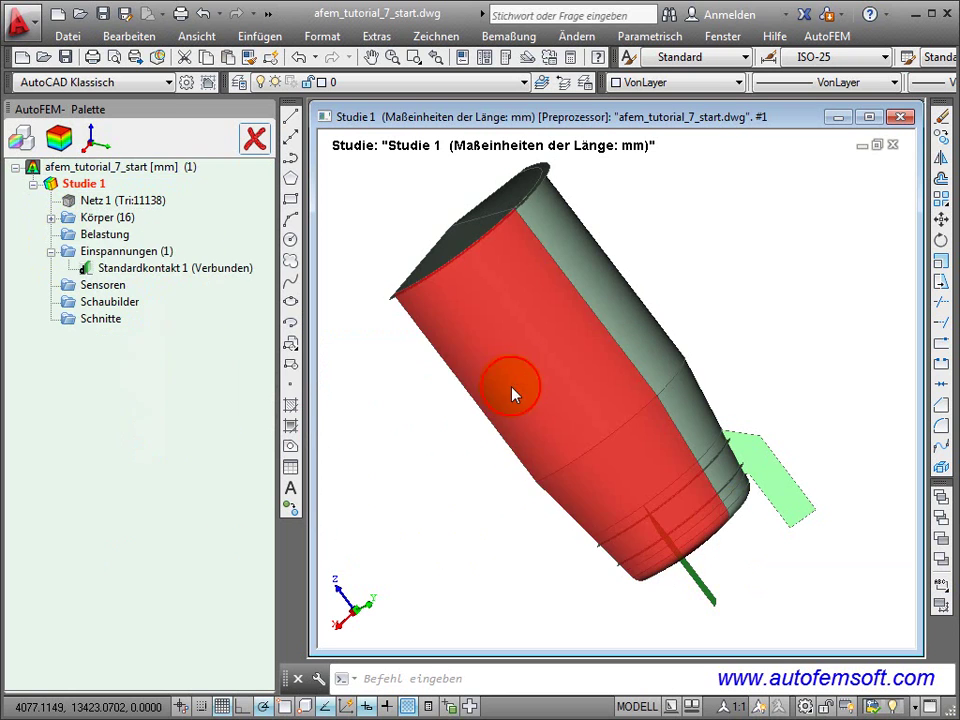
{"action": "left_click", "coordinate": [51, 217]}
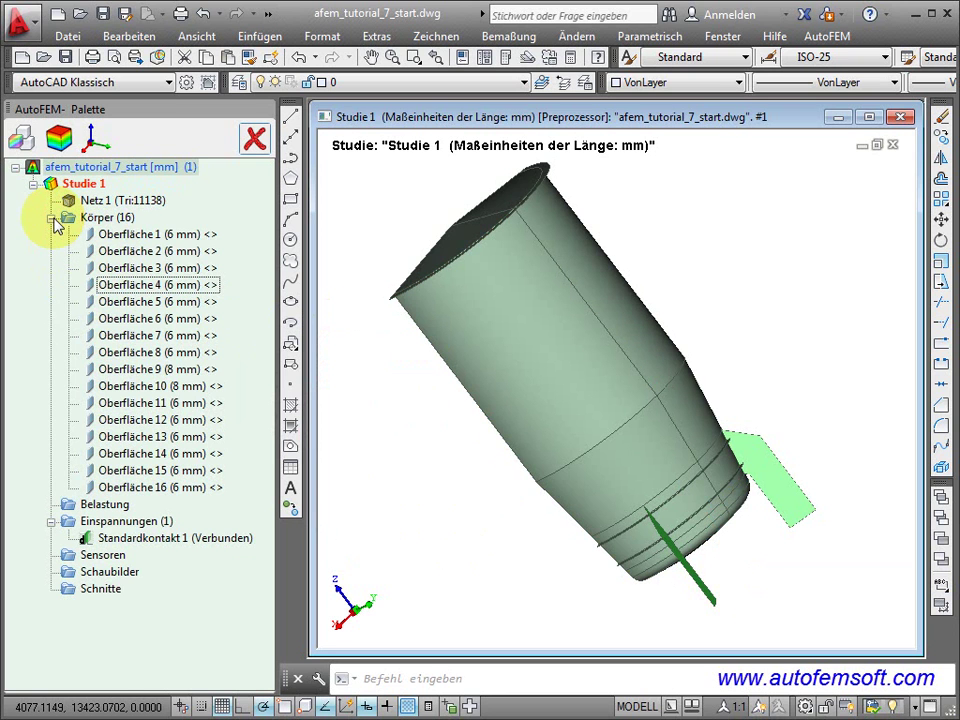
{"action": "left_click", "coordinate": [148, 369]}
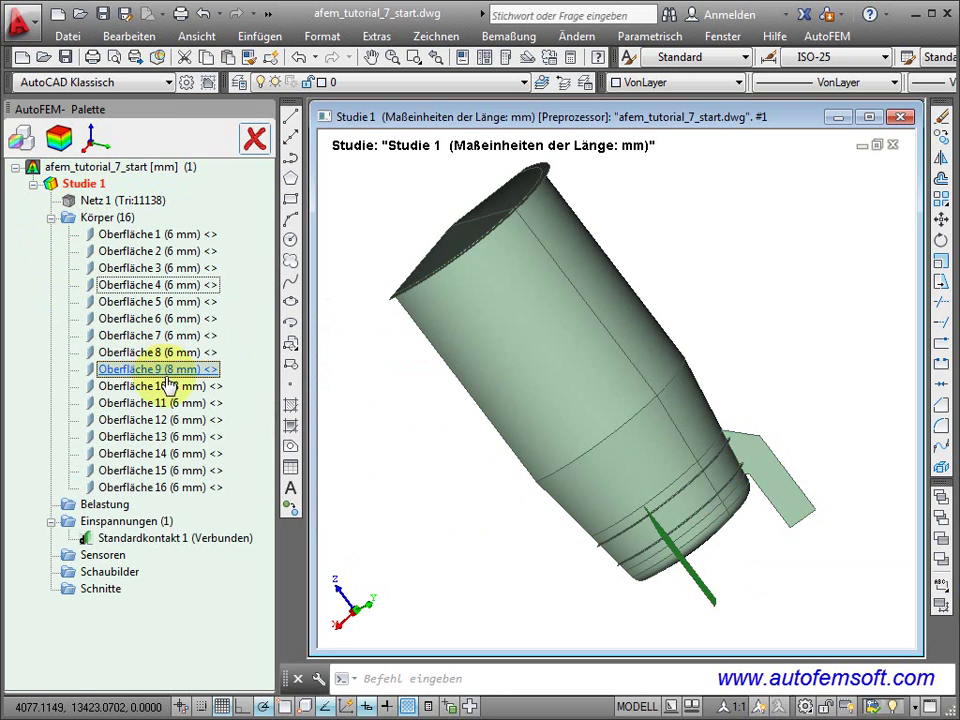
{"action": "left_click", "coordinate": [160, 389], "text": "ctrl"}
{"action": "mouse_move", "coordinate": [493, 551]}
{"action": "middle_mouse_down", "text": "shift"}
{"action": "mouse_move", "coordinate": [484, 564]}
{"action": "mouse_move", "coordinate": [452, 556]}
{"action": "middle_mouse_up", "text": "shift"}
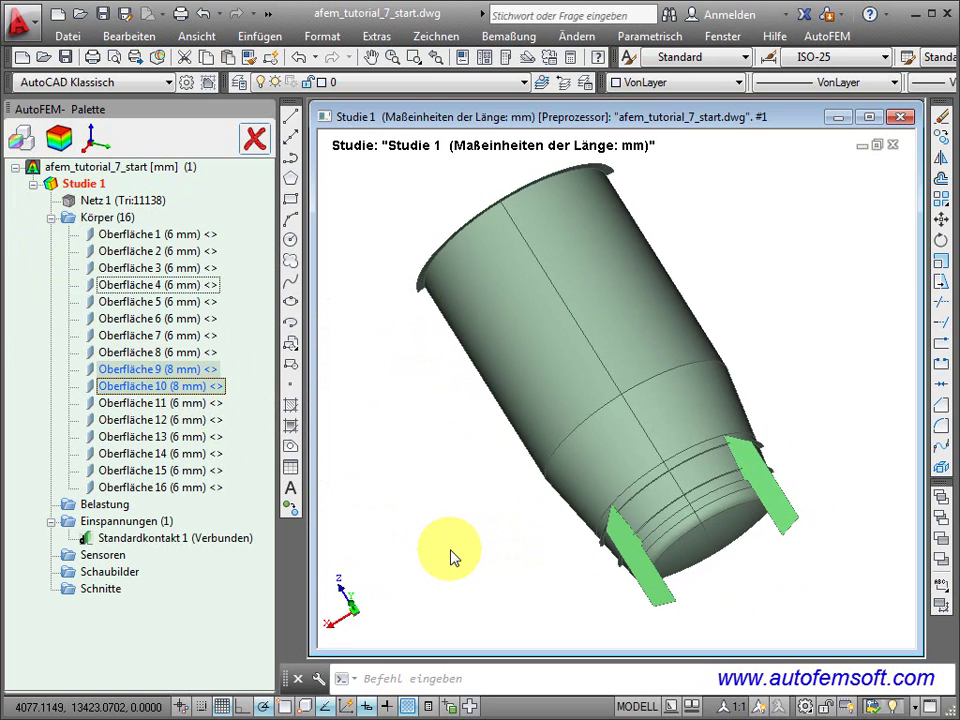
Step: Assign Steel > AISI 1020 to the Körper group and verify it on the surface list
{"action": "right_click", "coordinate": [104, 219]}
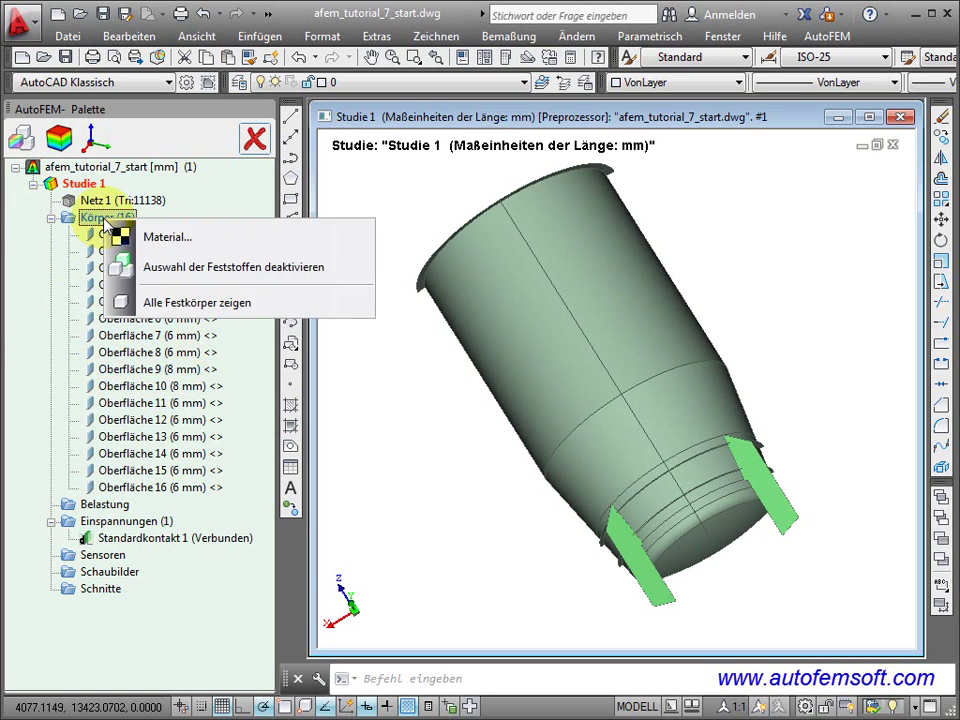
{"action": "left_click", "coordinate": [118, 236]}
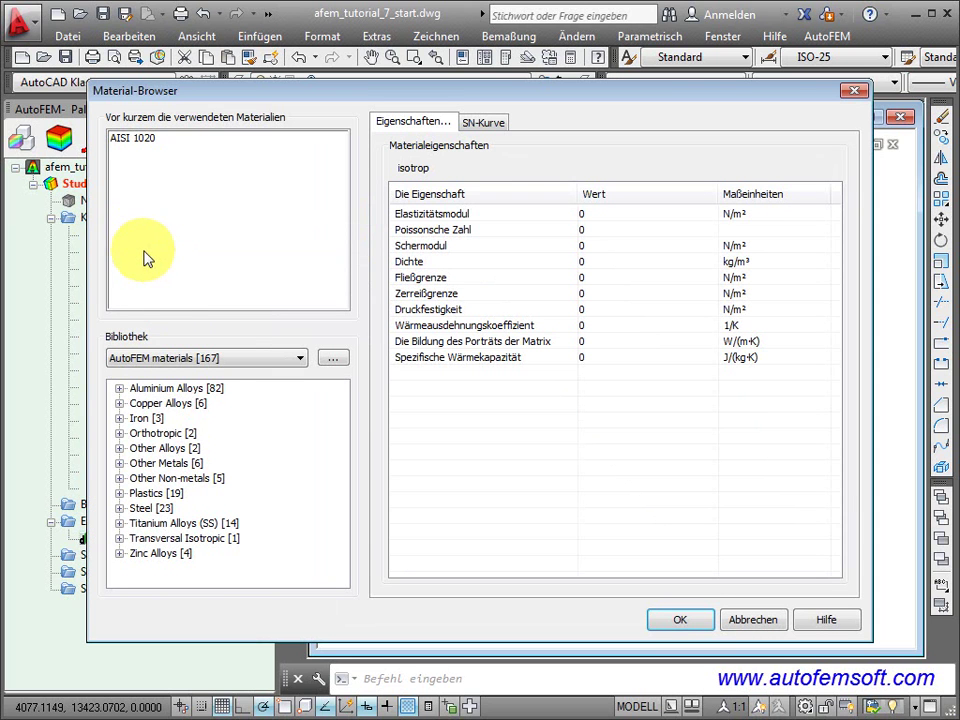
{"action": "double_click", "coordinate": [128, 508]}
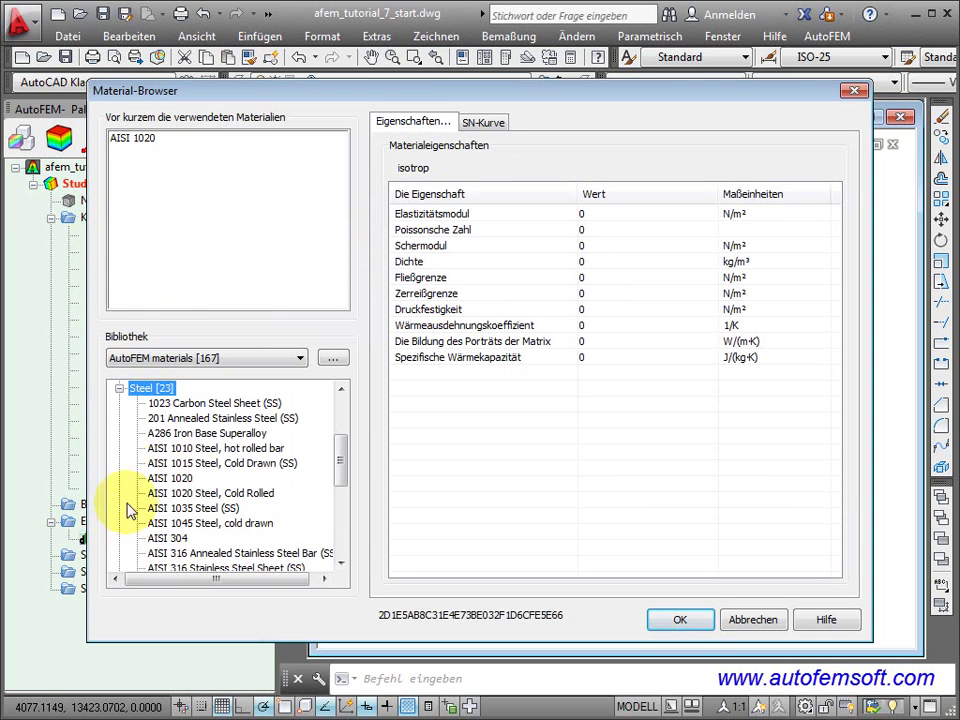
{"action": "left_click", "coordinate": [160, 479]}
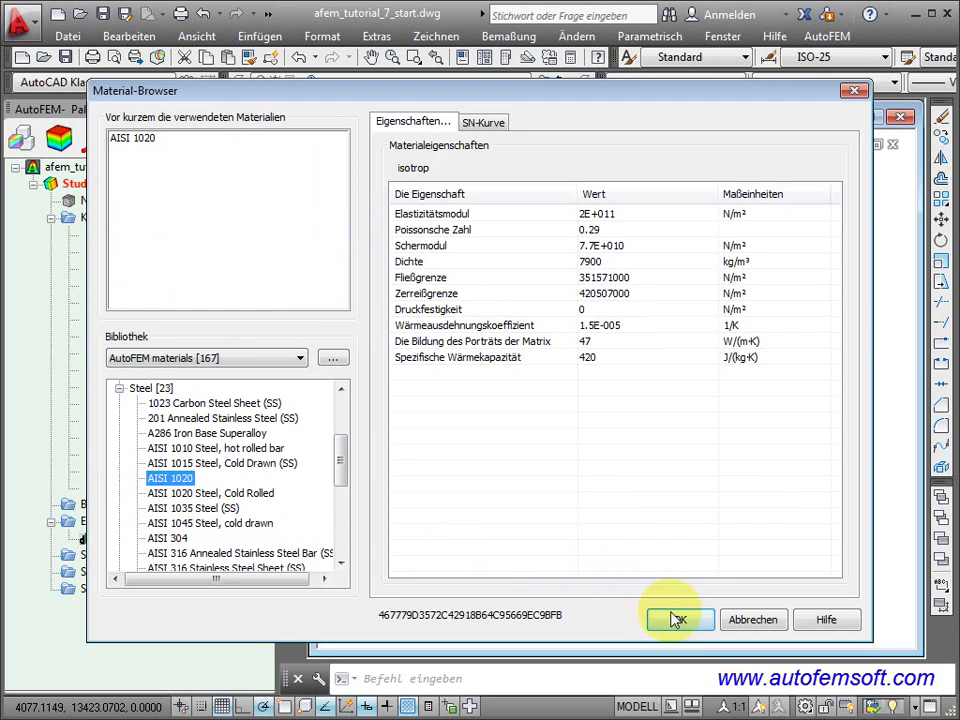
{"action": "left_click", "coordinate": [676, 620]}
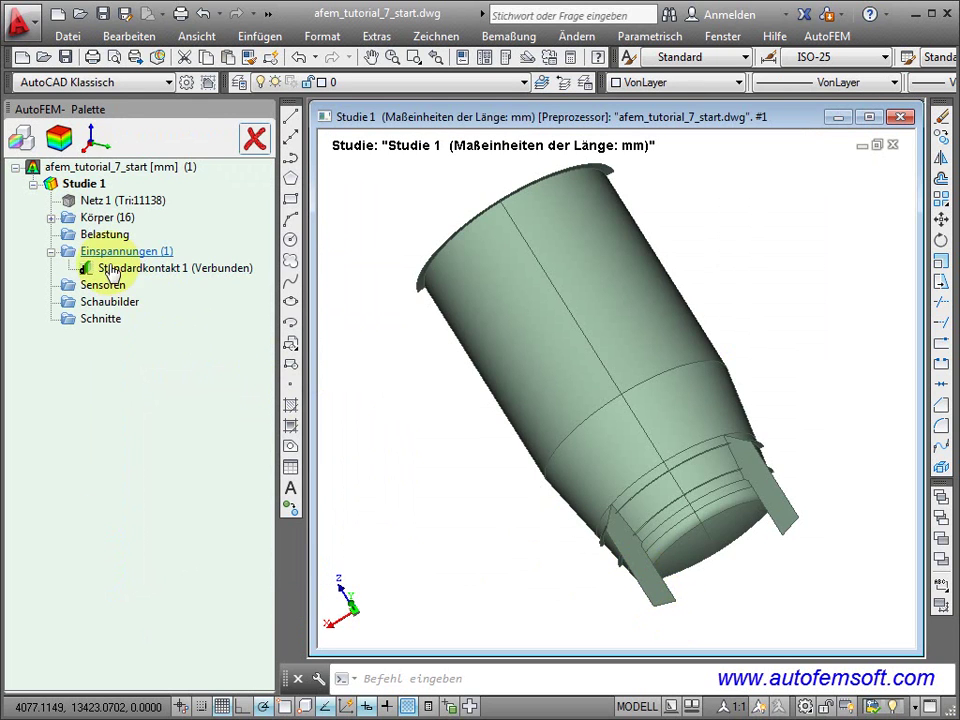
{"action": "left_click", "coordinate": [51, 218]}
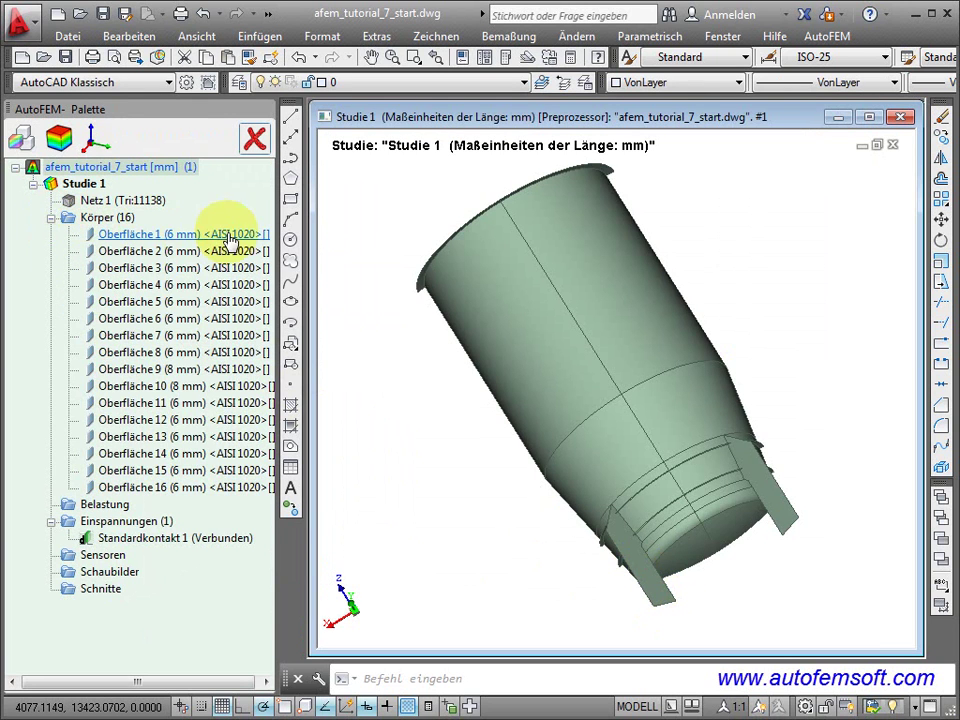
{"action": "left_click", "coordinate": [51, 218]}
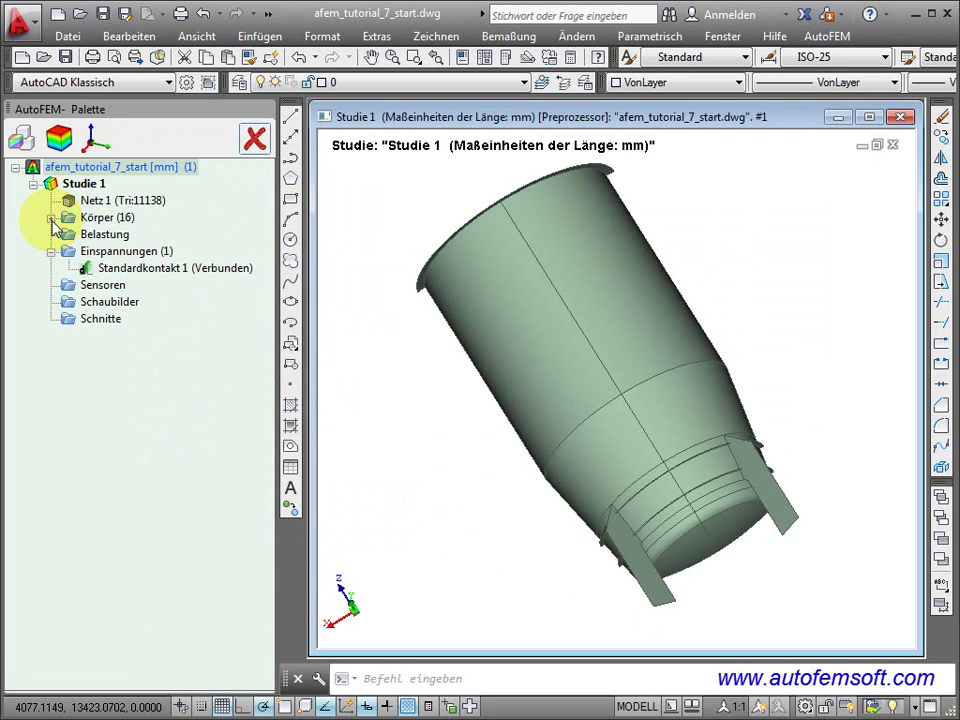
Step: Fully fix both support-leg bottom edges (Kante 1 and Kante 2) as Einspannung 1
{"action": "left_click", "coordinate": [98, 252]}
{"action": "right_click", "coordinate": [98, 252]}
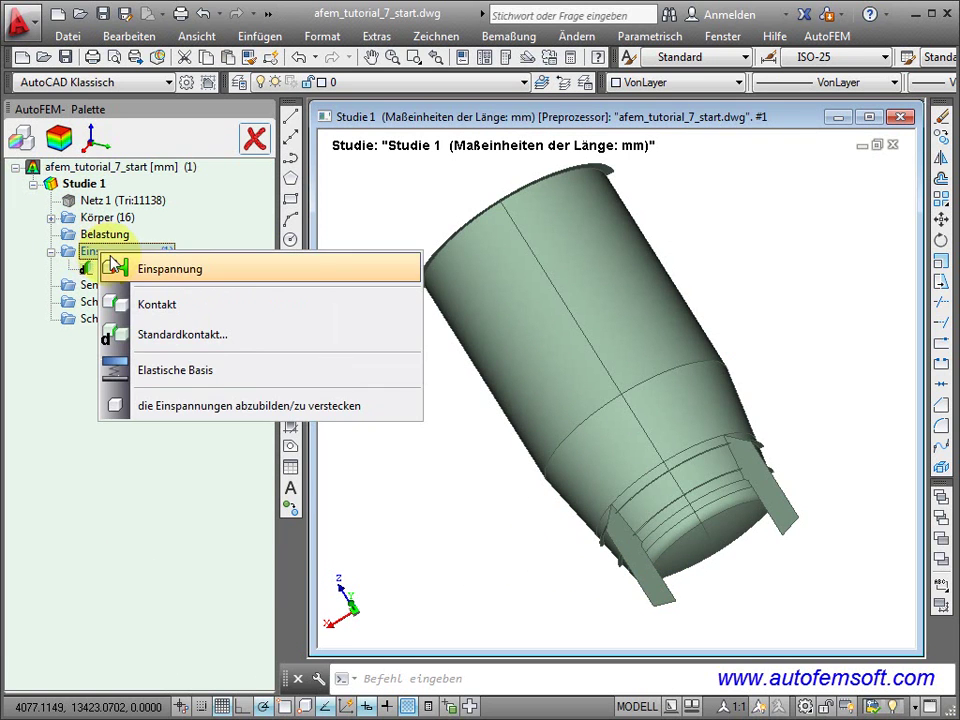
{"action": "left_click", "coordinate": [128, 266]}
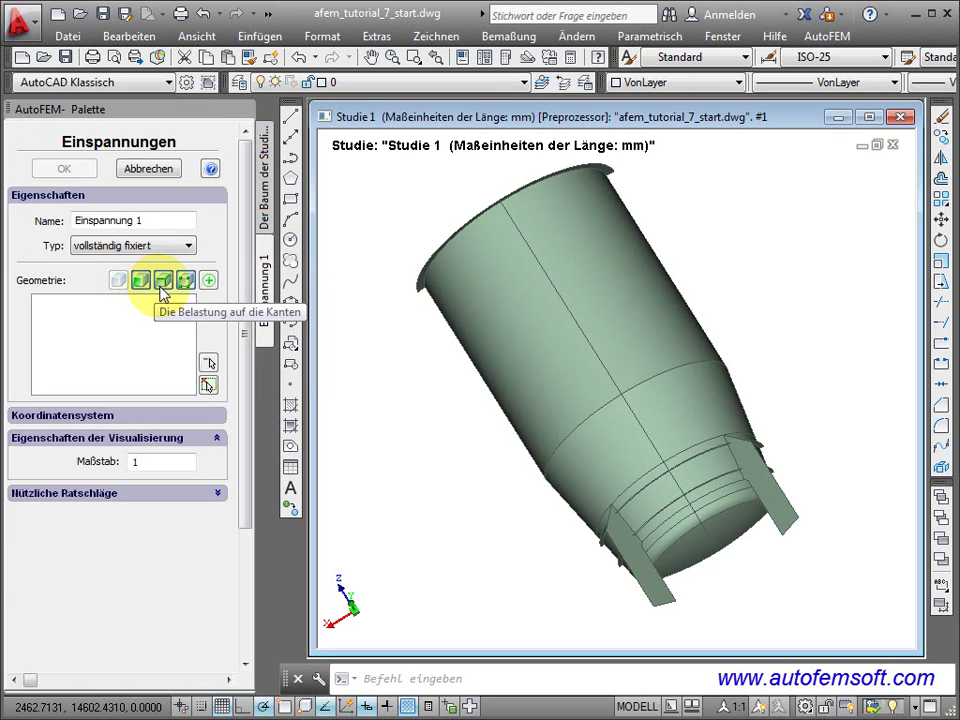
{"action": "left_click", "coordinate": [161, 284]}
{"action": "left_click", "coordinate": [667, 616]}
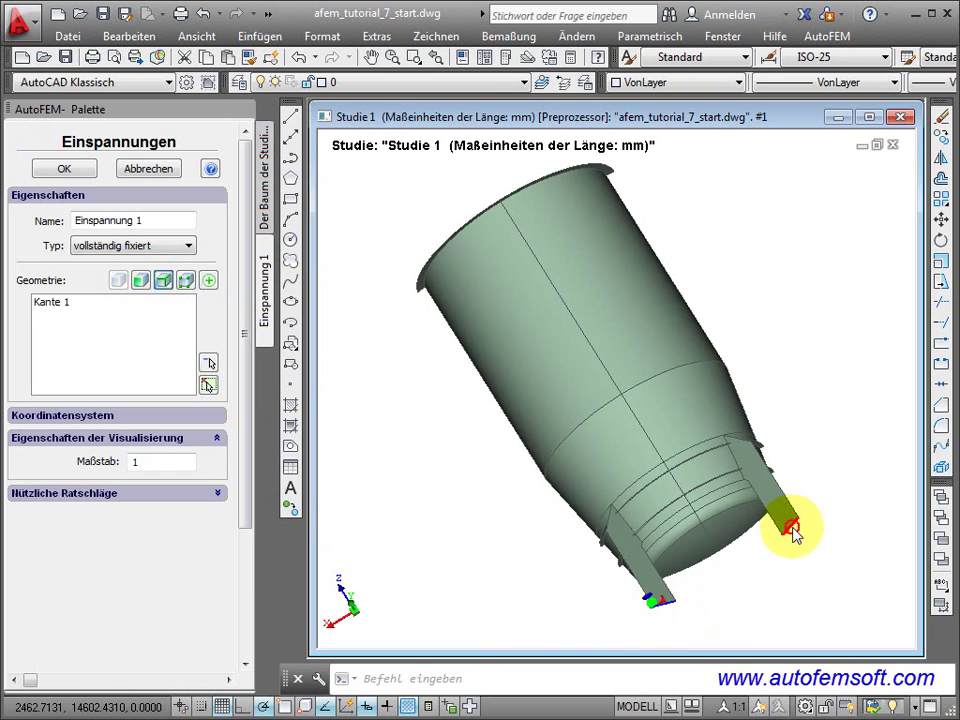
{"action": "left_click", "coordinate": [791, 529]}
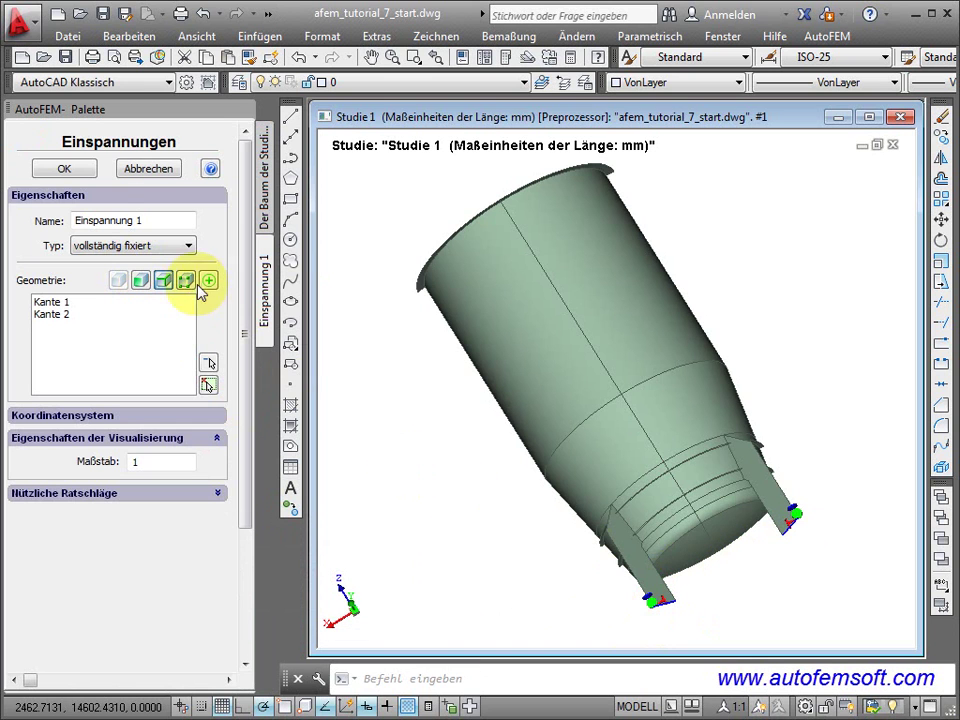
{"action": "left_click", "coordinate": [68, 170]}
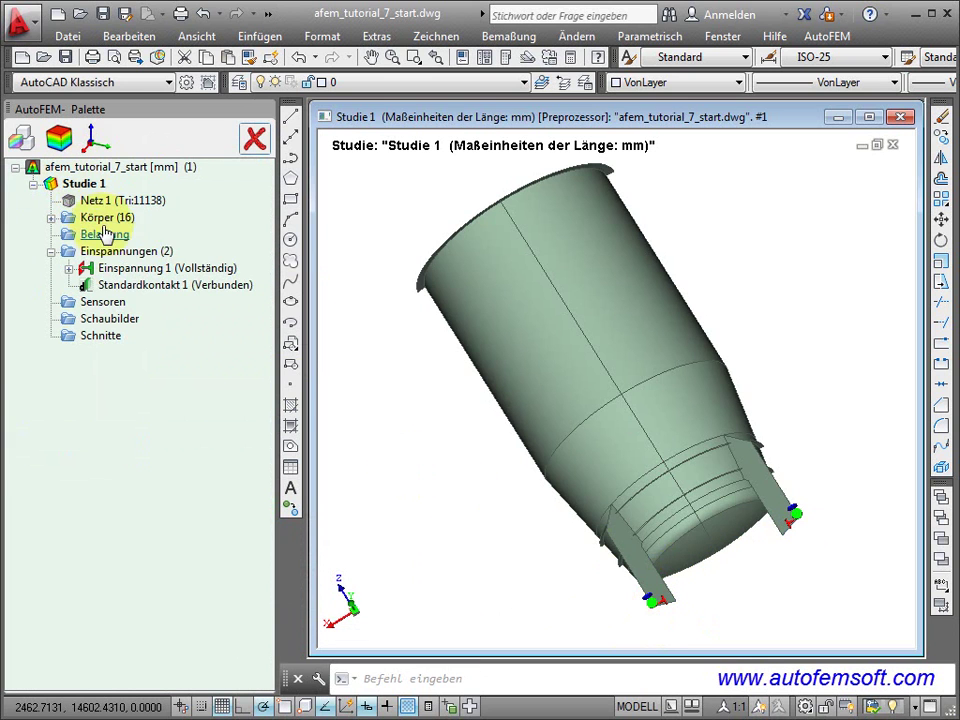
Step: Add a second constraint of type allgemeine Beschränkung, set to edge picking
{"action": "right_click", "coordinate": [116, 257]}
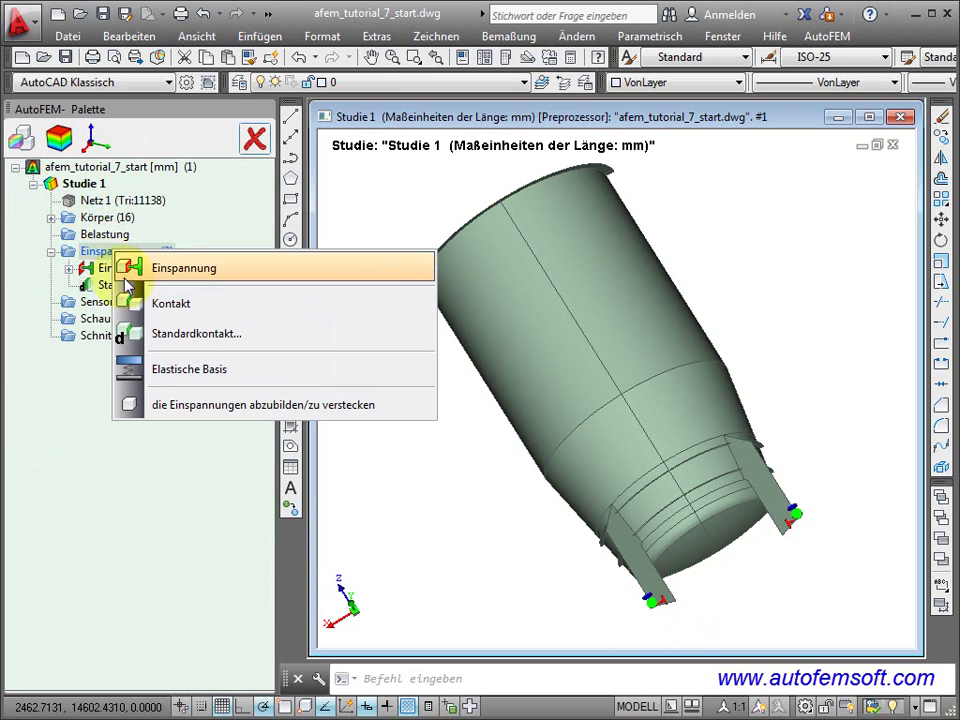
{"action": "left_click", "coordinate": [130, 267]}
{"action": "left_click", "coordinate": [132, 250]}
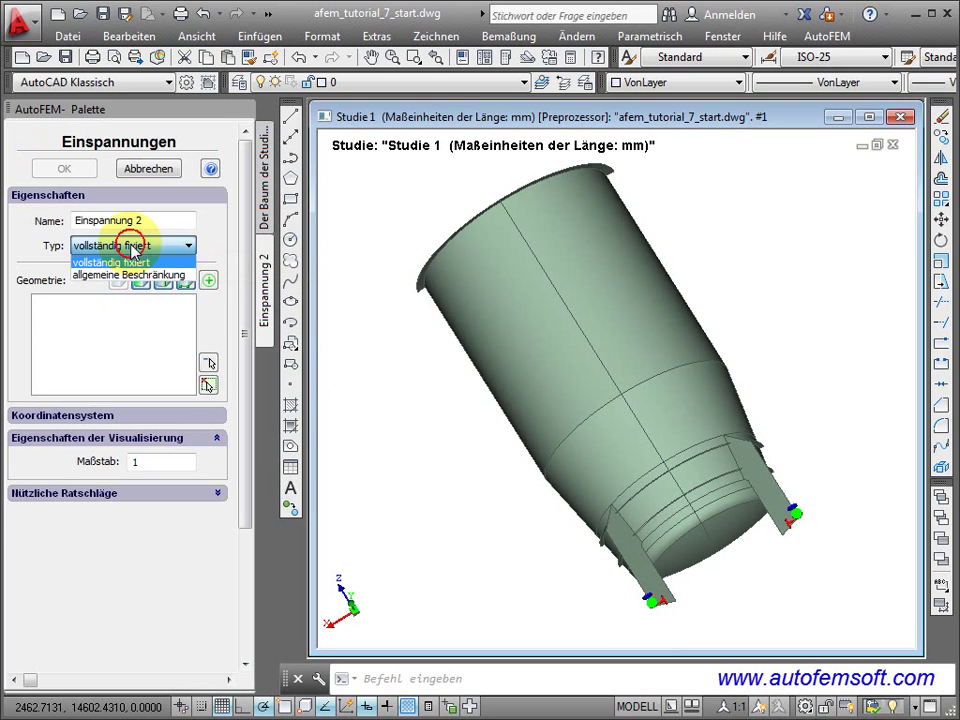
{"action": "left_click", "coordinate": [135, 274]}
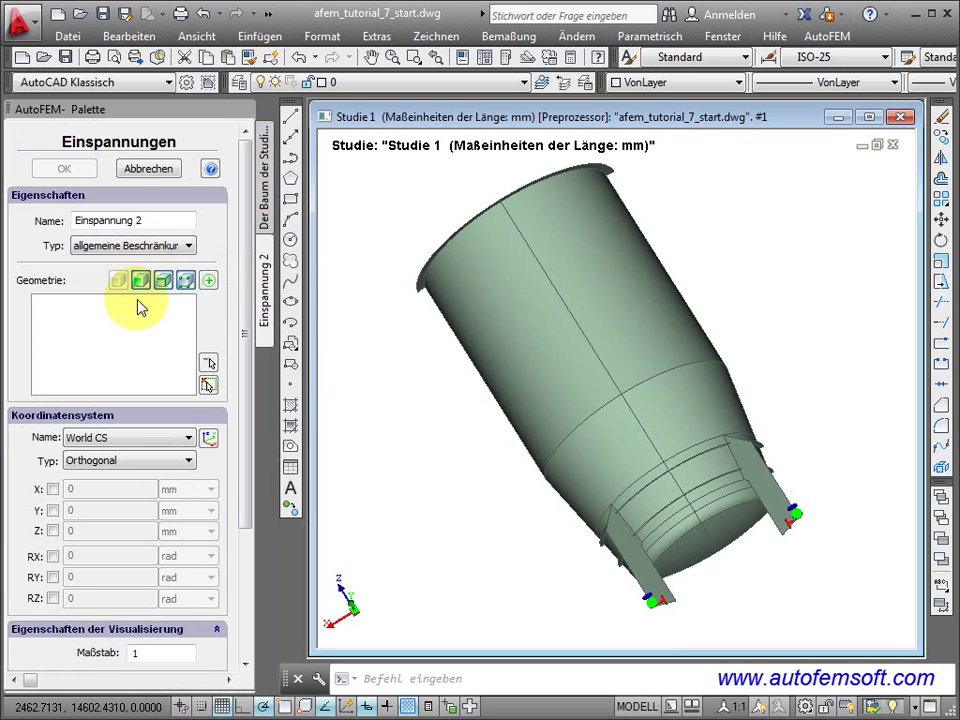
{"action": "left_click", "coordinate": [161, 283]}
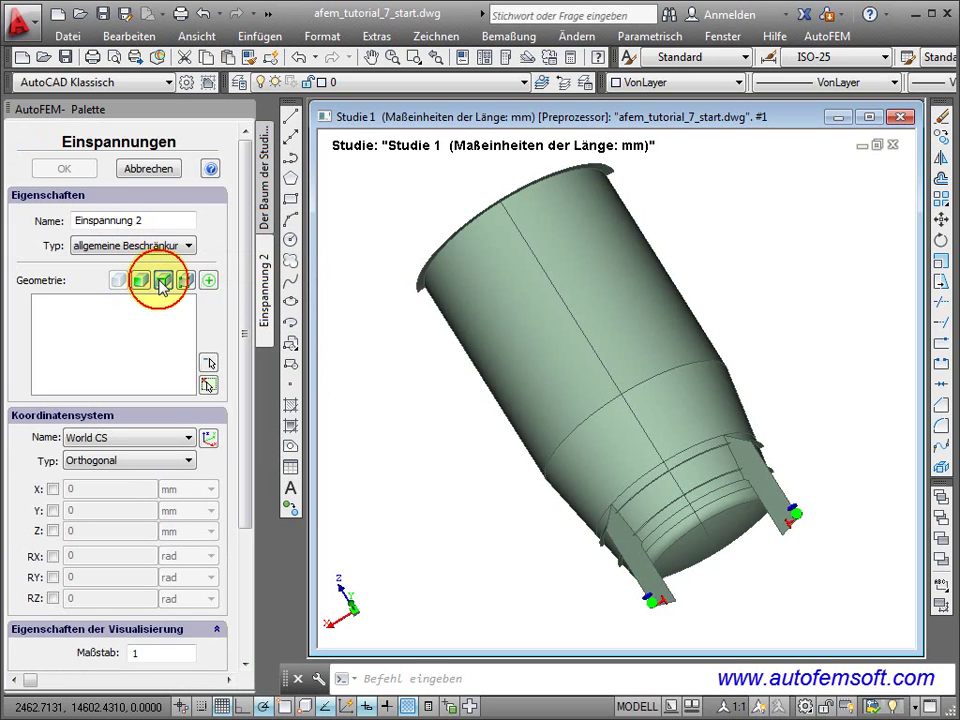
Step: Select the tank's long left and bottom cut-plane edges for Einspannung 2
{"action": "mouse_move", "coordinate": [368, 420]}
{"action": "left_mouse_down"}
{"action": "mouse_move", "coordinate": [548, 405]}
{"action": "mouse_move", "coordinate": [636, 386]}
{"action": "left_mouse_up"}
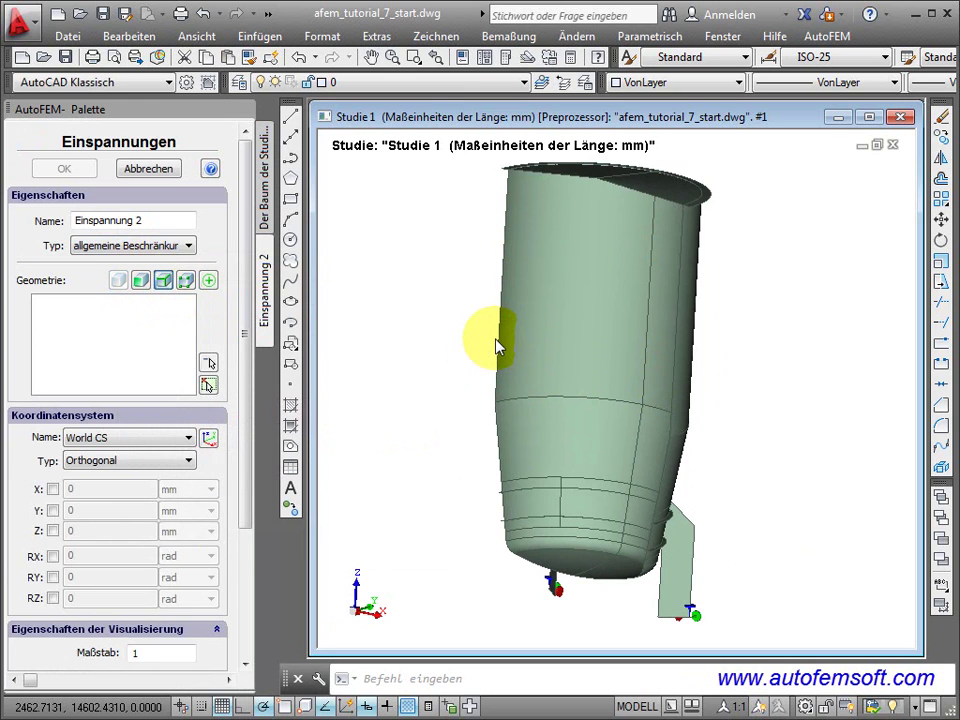
{"action": "left_click", "coordinate": [497, 340]}
{"action": "left_click", "coordinate": [496, 422]}
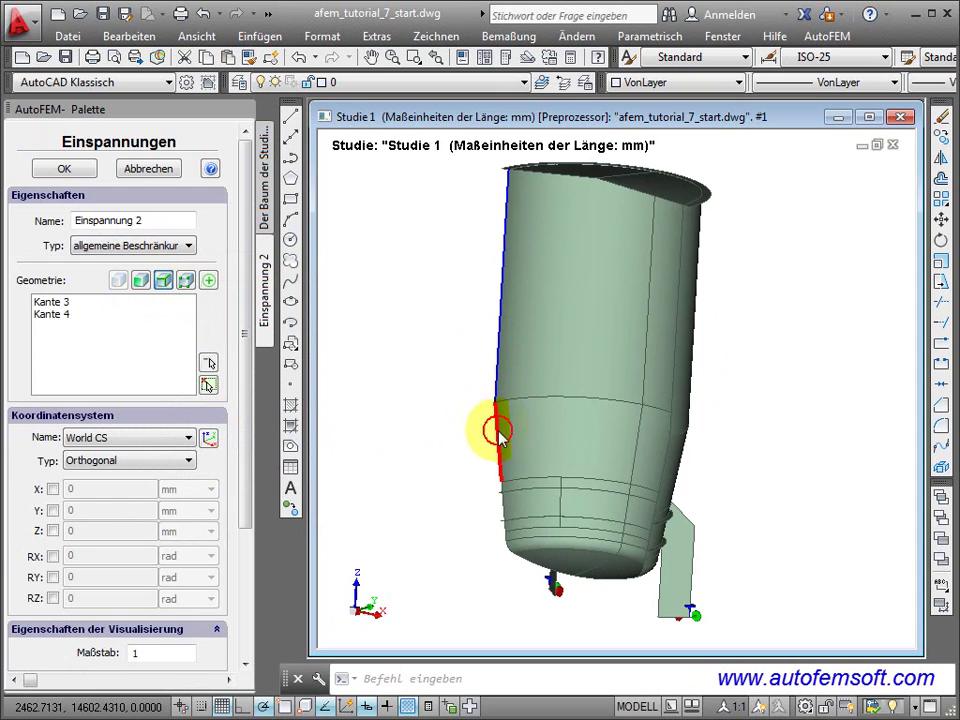
{"action": "left_click", "coordinate": [503, 522]}
{"action": "left_click", "coordinate": [510, 533]}
{"action": "left_click", "coordinate": [510, 545]}
{"action": "left_click", "coordinate": [504, 546]}
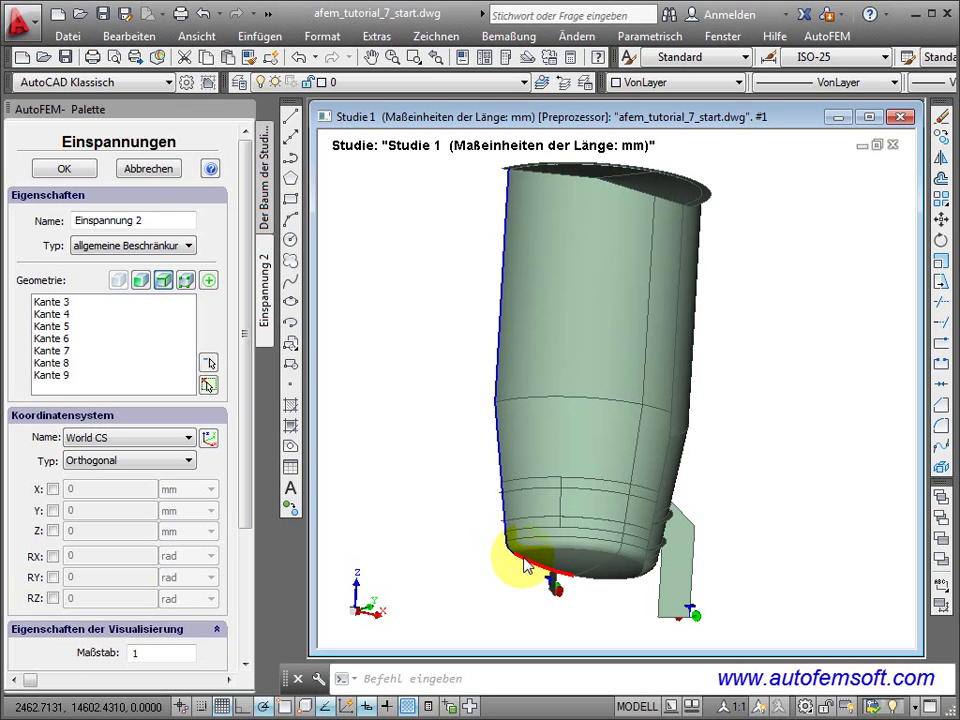
{"action": "left_click", "coordinate": [580, 590]}
{"action": "scroll", "coordinate": [665, 612], "scroll_direction": "up", "scroll_amount": 2}
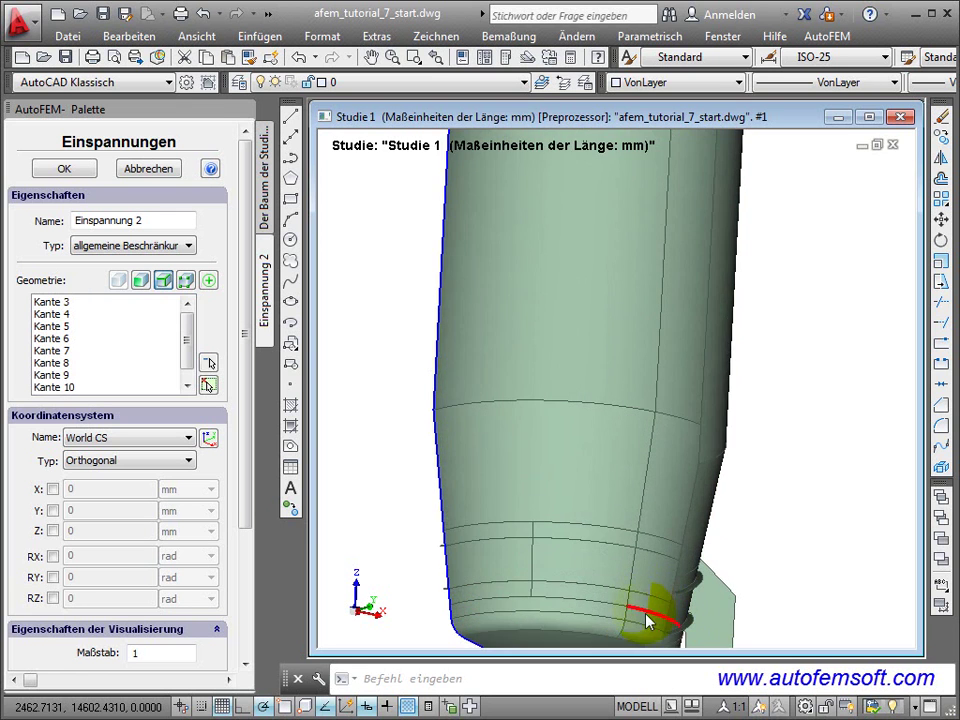
{"action": "scroll", "coordinate": [560, 560], "scroll_direction": "down", "scroll_amount": 2}
{"action": "scroll", "coordinate": [529, 560], "scroll_direction": "up", "scroll_amount": 1}
{"action": "scroll", "coordinate": [505, 620], "scroll_direction": "up", "scroll_amount": 1}
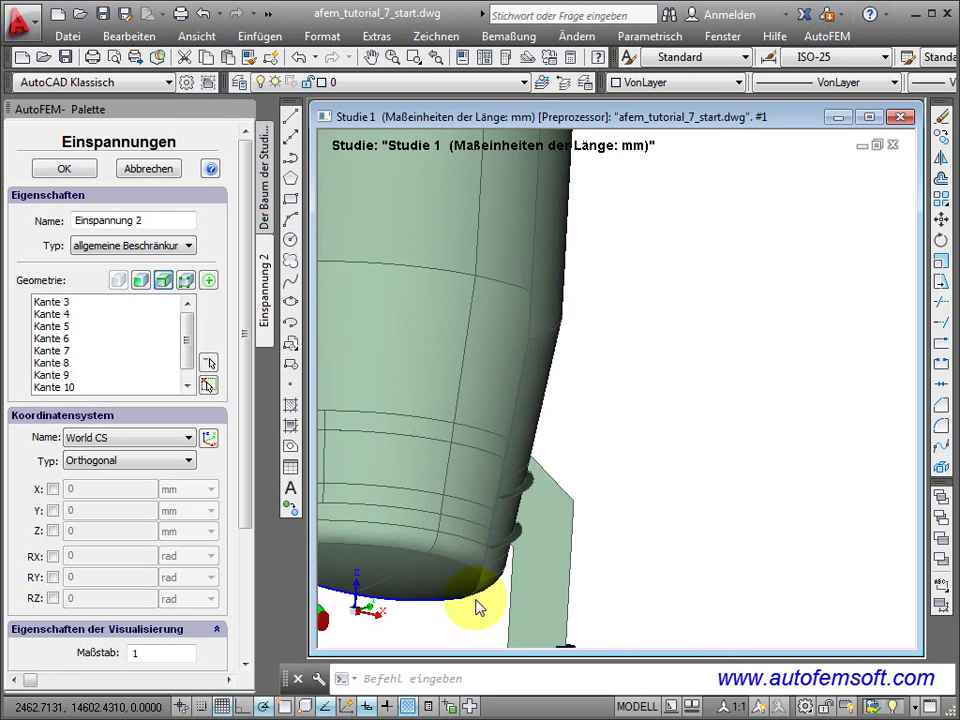
{"action": "left_click", "coordinate": [477, 595]}
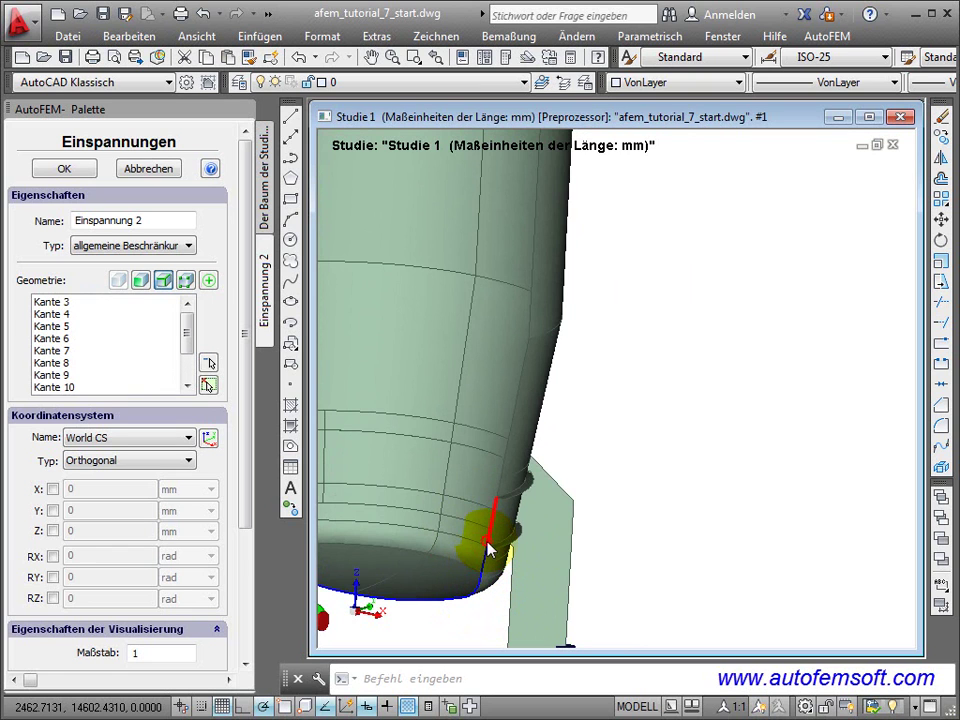
Step: Add the short vertical, right-side and top cut edges to complete the selection
{"action": "left_click", "coordinate": [488, 546]}
{"action": "left_click", "coordinate": [510, 455]}
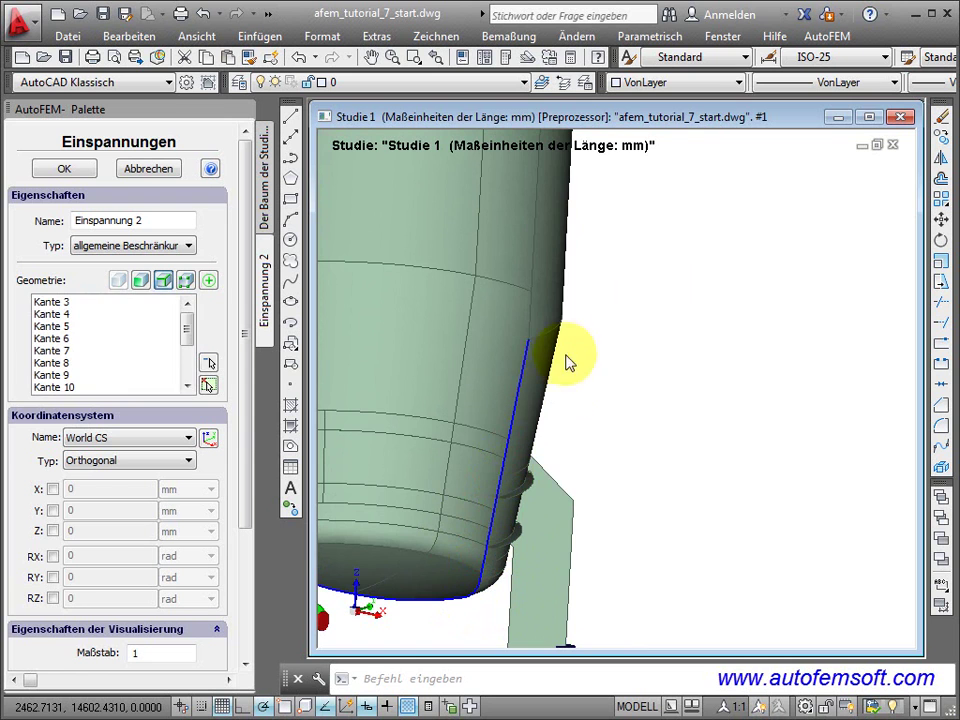
{"action": "left_click", "coordinate": [527, 320]}
{"action": "middle_click_drag", "start_coordinate": [622, 300], "coordinate": [738, 640]}
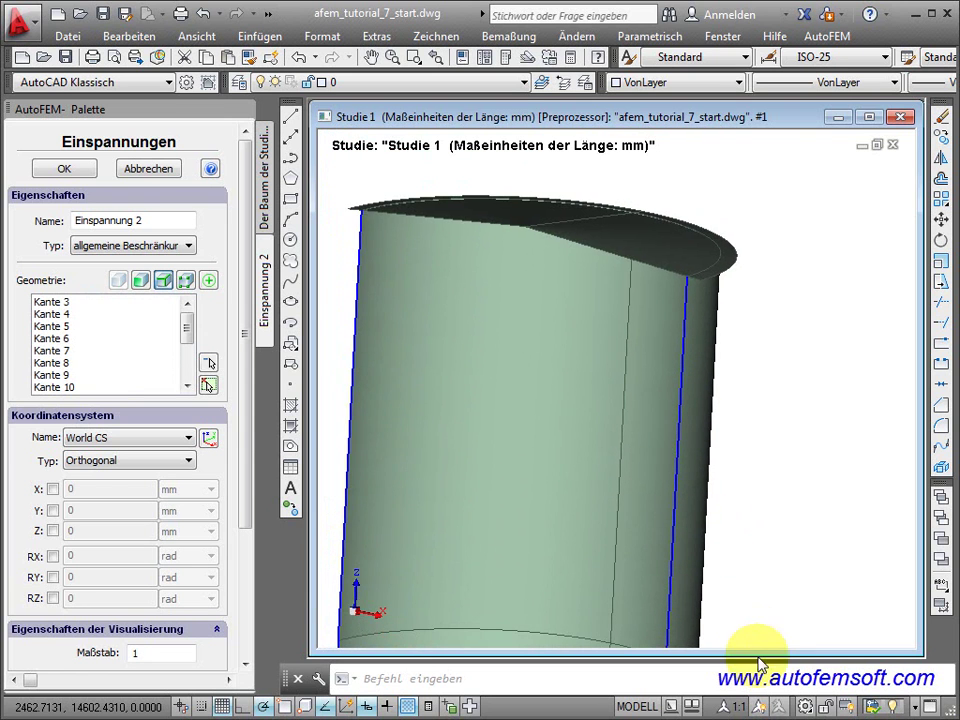
{"action": "left_click", "coordinate": [609, 262]}
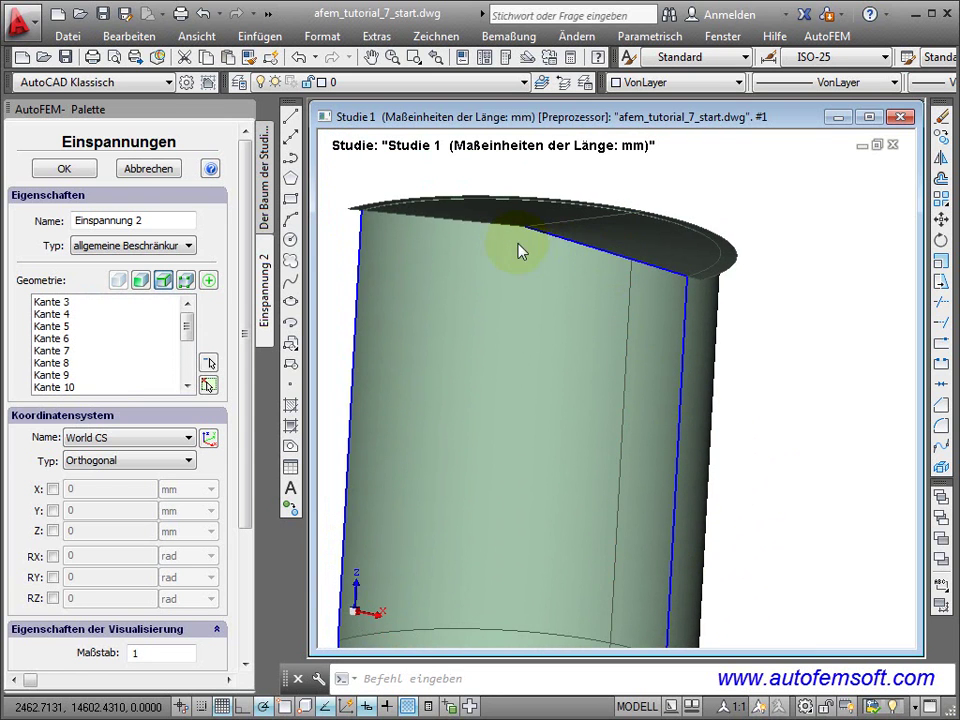
{"action": "left_click", "coordinate": [492, 233]}
{"action": "mouse_move", "coordinate": [450, 493]}
{"action": "middle_mouse_down"}
{"action": "mouse_move", "coordinate": [512, 332]}
{"action": "mouse_move", "coordinate": [538, 614]}
{"action": "mouse_move", "coordinate": [529, 621]}
{"action": "middle_mouse_up"}
{"action": "scroll", "coordinate": [511, 337], "scroll_direction": "down", "scroll_amount": 3}
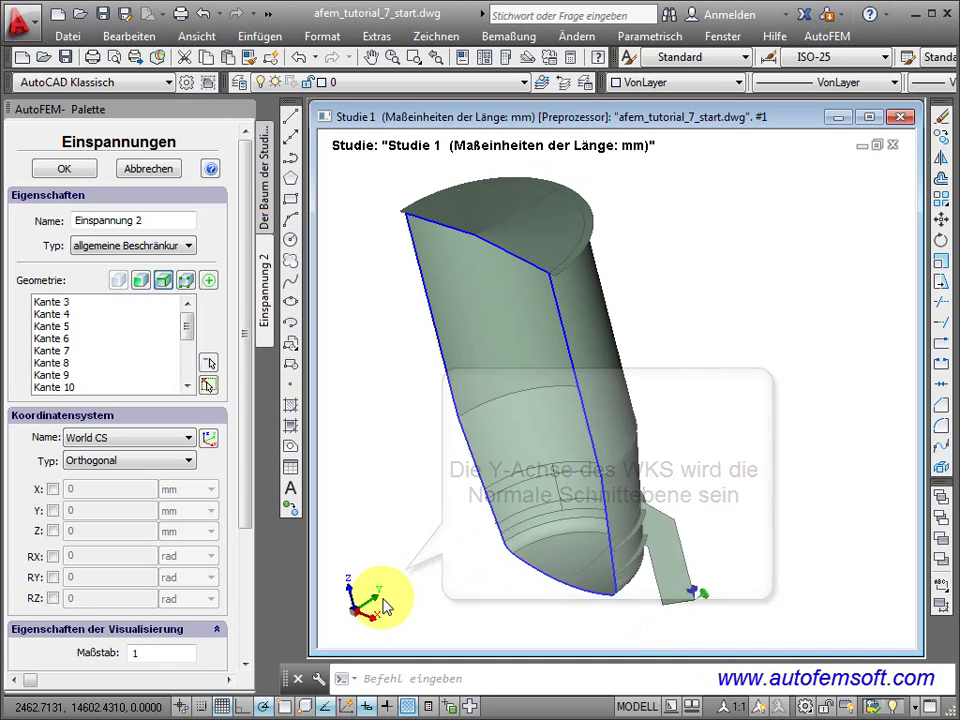
Step: Restrain Y, RX and RZ on the cut edges and confirm Einspannung 2
{"action": "left_click", "coordinate": [53, 510]}
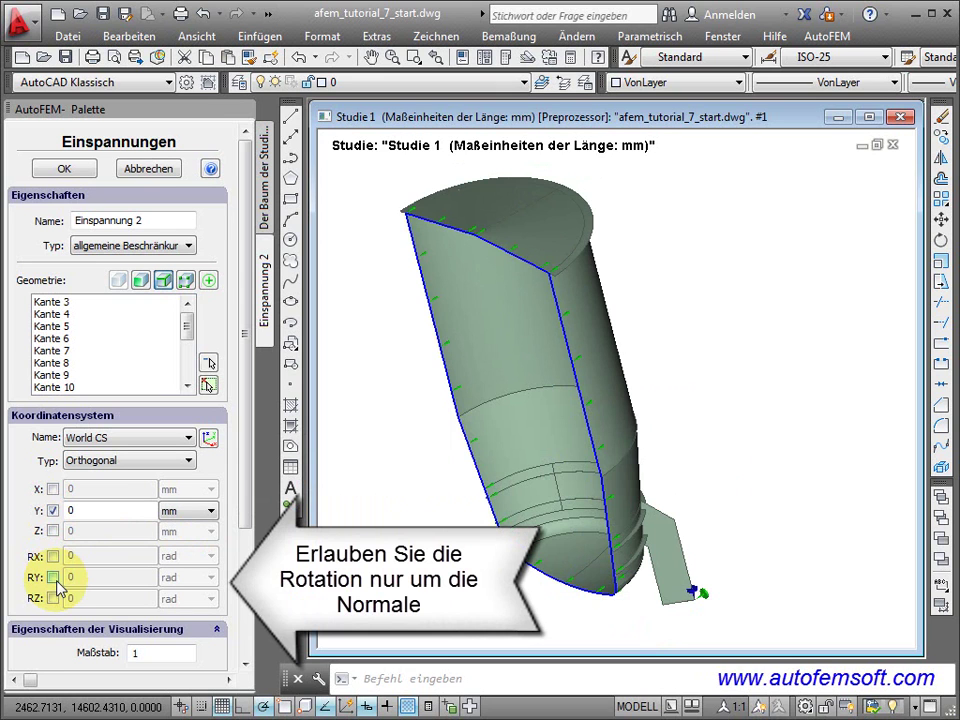
{"action": "left_click", "coordinate": [55, 556]}
{"action": "left_click", "coordinate": [53, 598]}
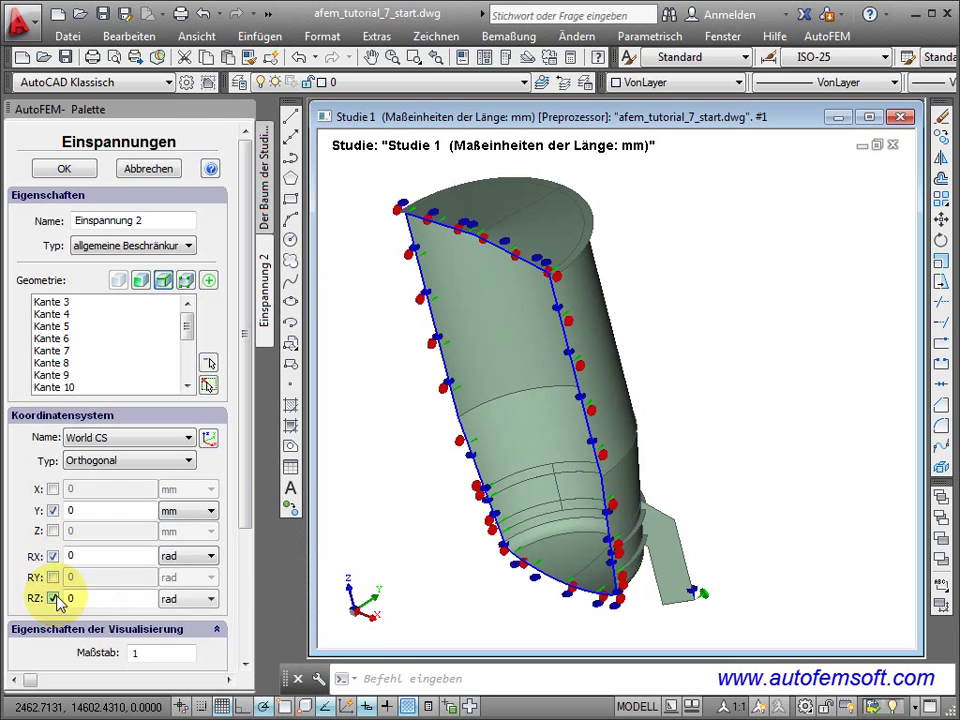
{"action": "left_click", "coordinate": [66, 168]}
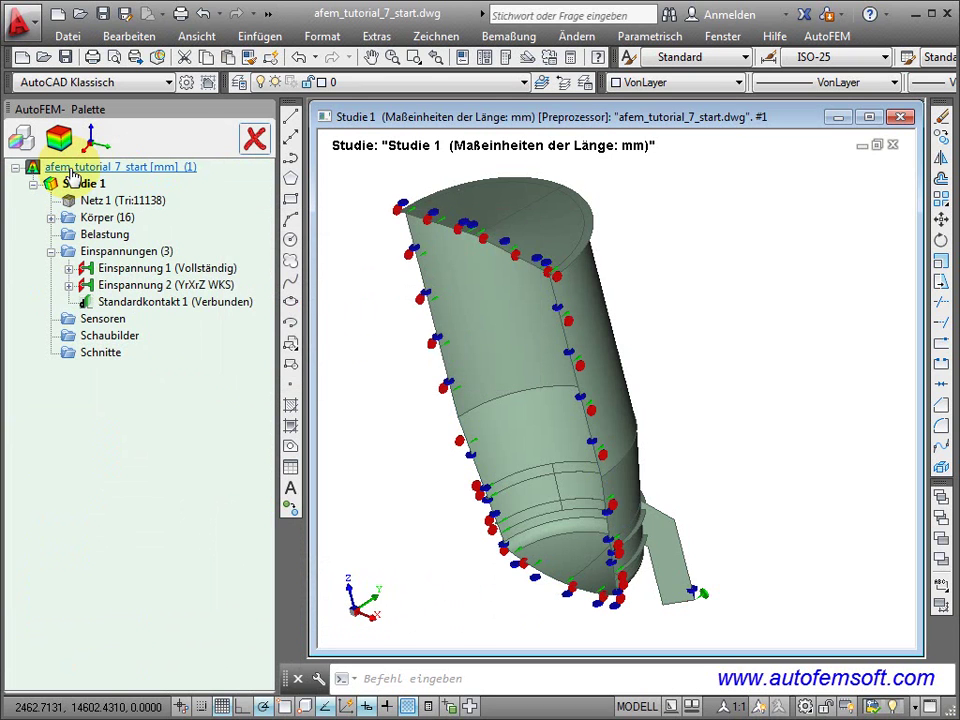
Step: Import the named UCS_Lev coordinate system (origin Z 4000) and select it in the tree
{"action": "left_click", "coordinate": [100, 148]}
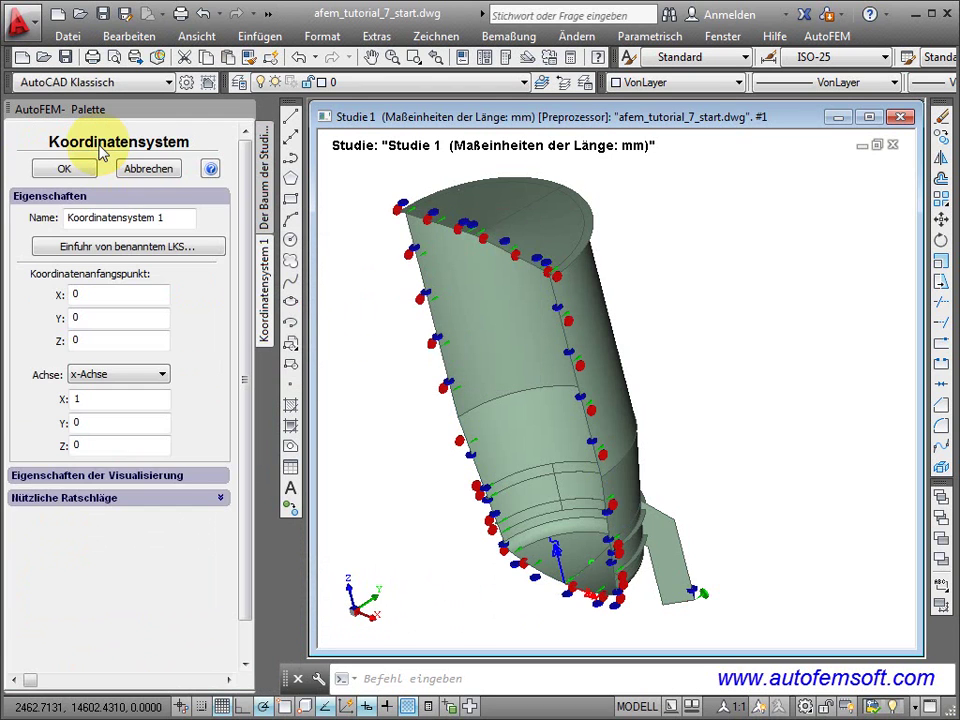
{"action": "left_click", "coordinate": [128, 246]}
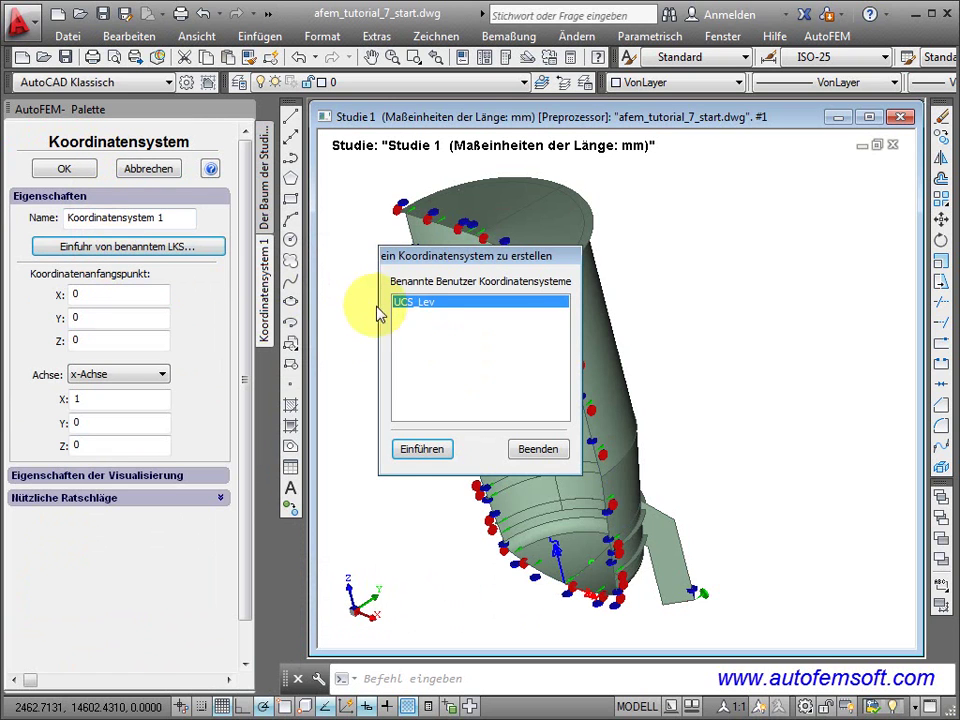
{"action": "left_click", "coordinate": [421, 448]}
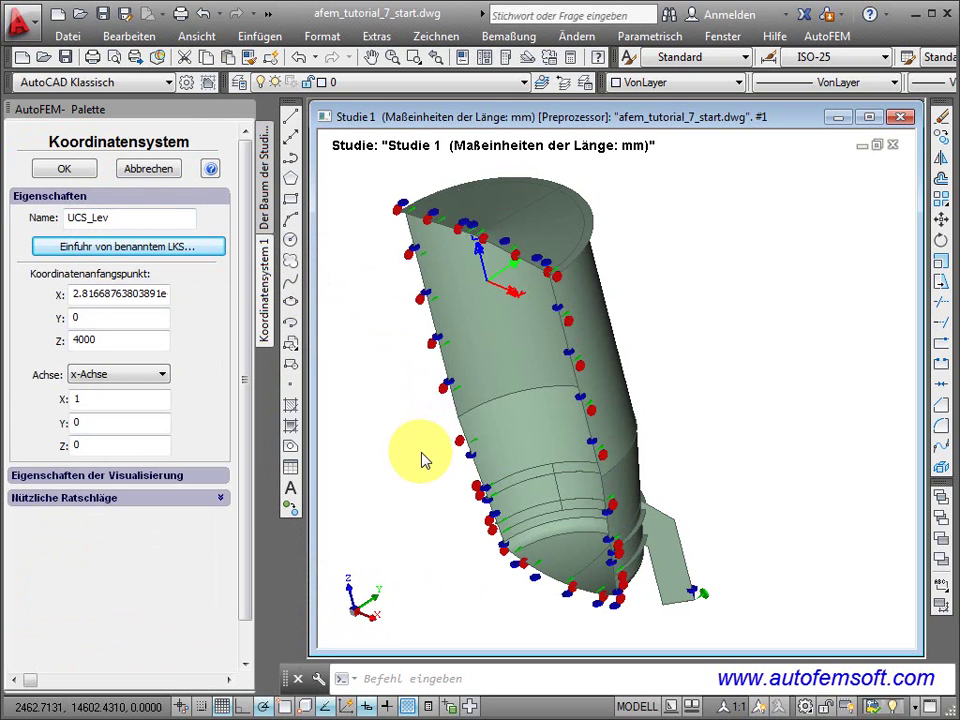
{"action": "left_click", "coordinate": [52, 166]}
{"action": "mouse_move", "coordinate": [330, 395]}
{"action": "middle_mouse_down", "text": "shift"}
{"action": "mouse_move", "coordinate": [364, 422]}
{"action": "mouse_move", "coordinate": [388, 416]}
{"action": "middle_mouse_up", "text": "shift"}
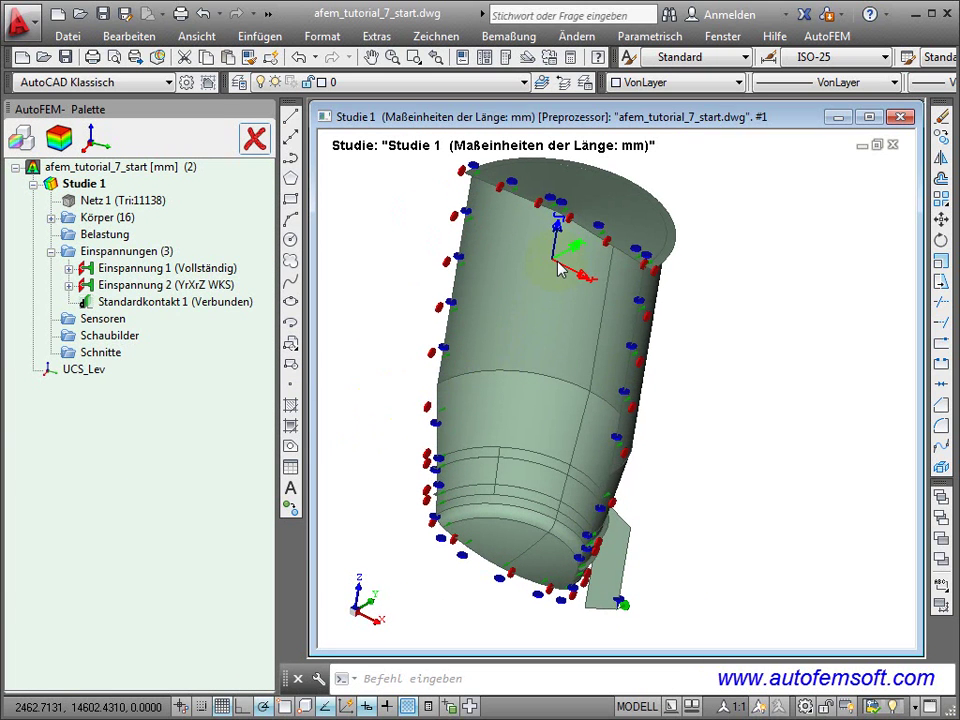
{"action": "left_click", "coordinate": [85, 370]}
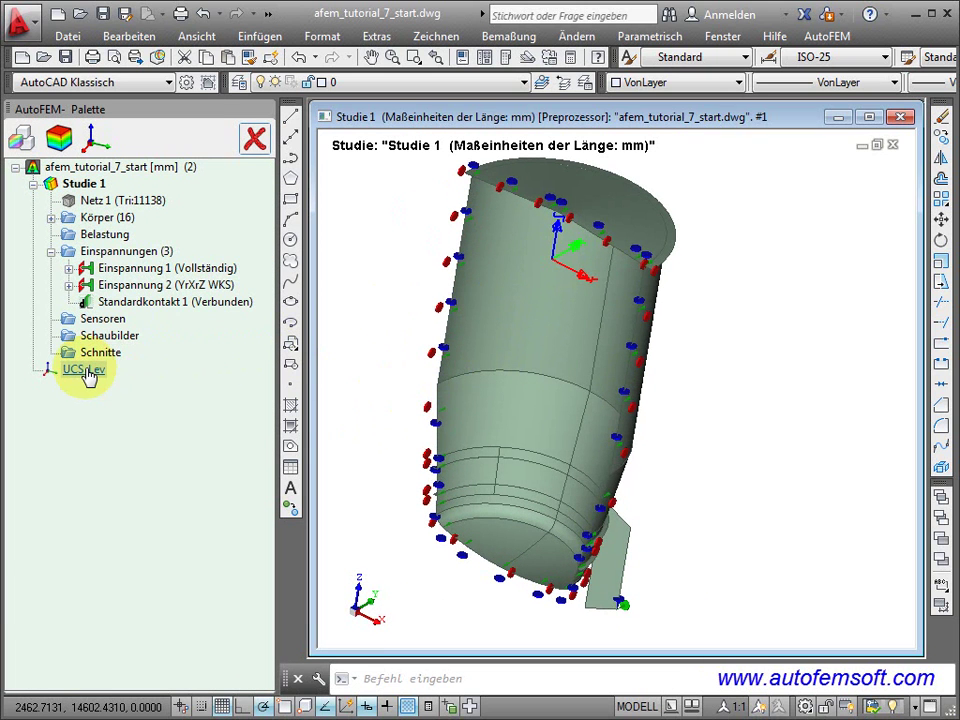
Step: Start a Hydrostatischer Druck load and select the tank's upper face and first wall faces
{"action": "right_click", "coordinate": [107, 236]}
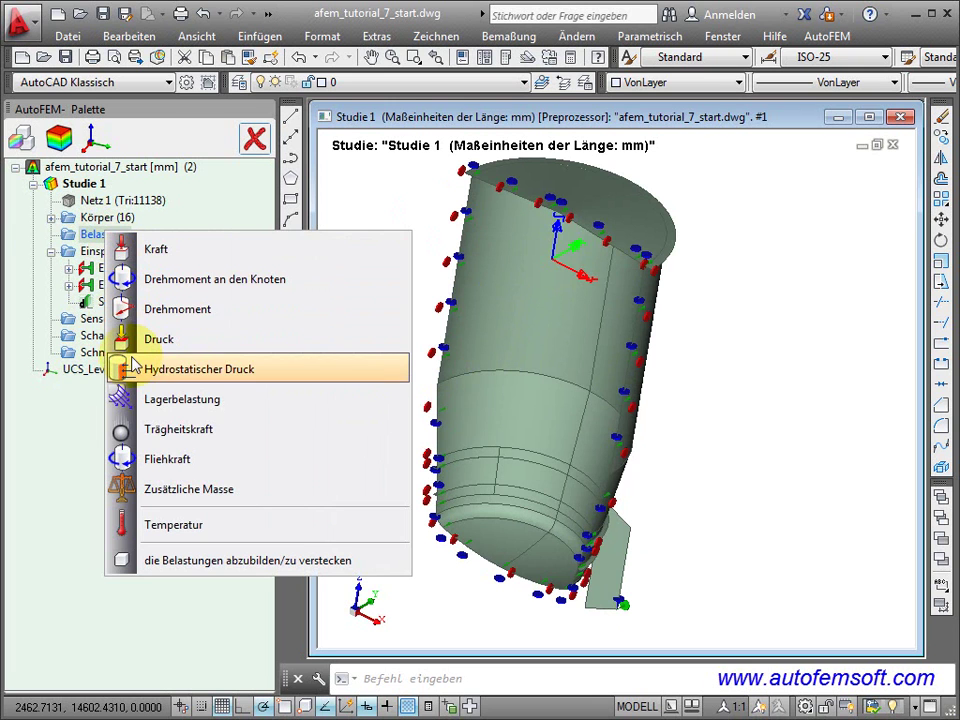
{"action": "left_click", "coordinate": [138, 371]}
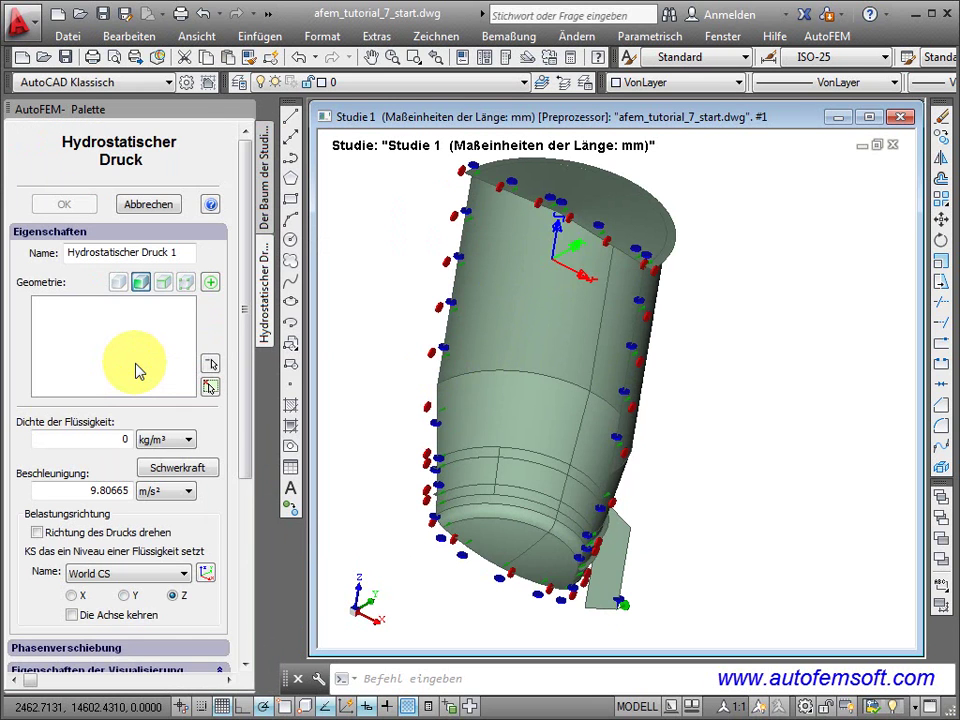
{"action": "left_click", "coordinate": [462, 343]}
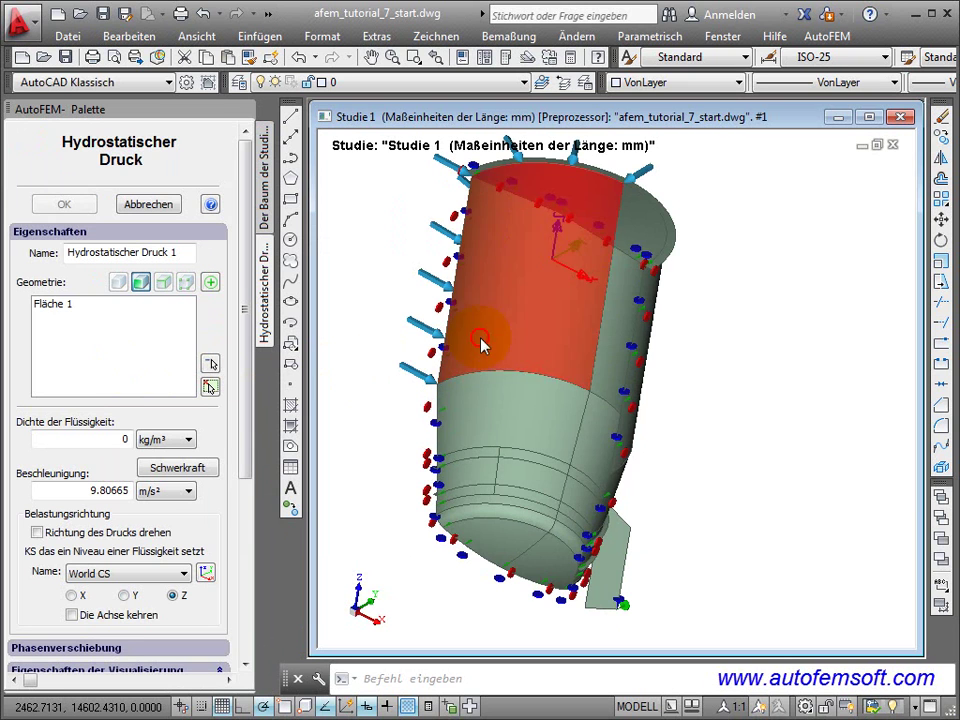
{"action": "left_click", "coordinate": [612, 368]}
{"action": "left_click", "coordinate": [538, 404]}
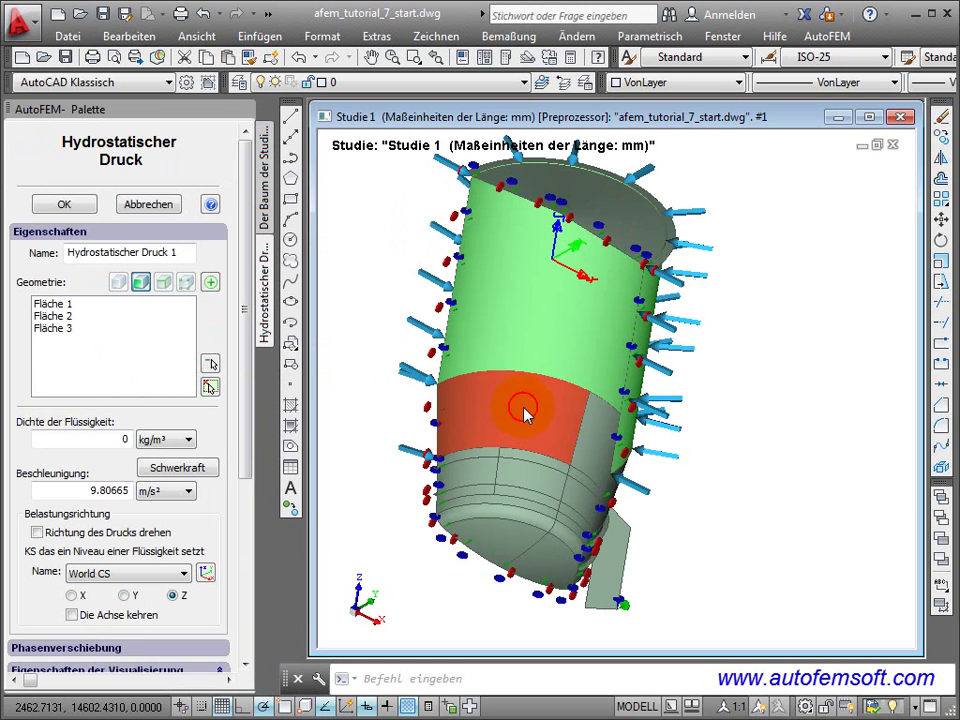
Step: Add the remaining lower wall faces and the bottom face to the hydrostatic pressure
{"action": "left_click", "coordinate": [497, 467]}
{"action": "left_click", "coordinate": [484, 455]}
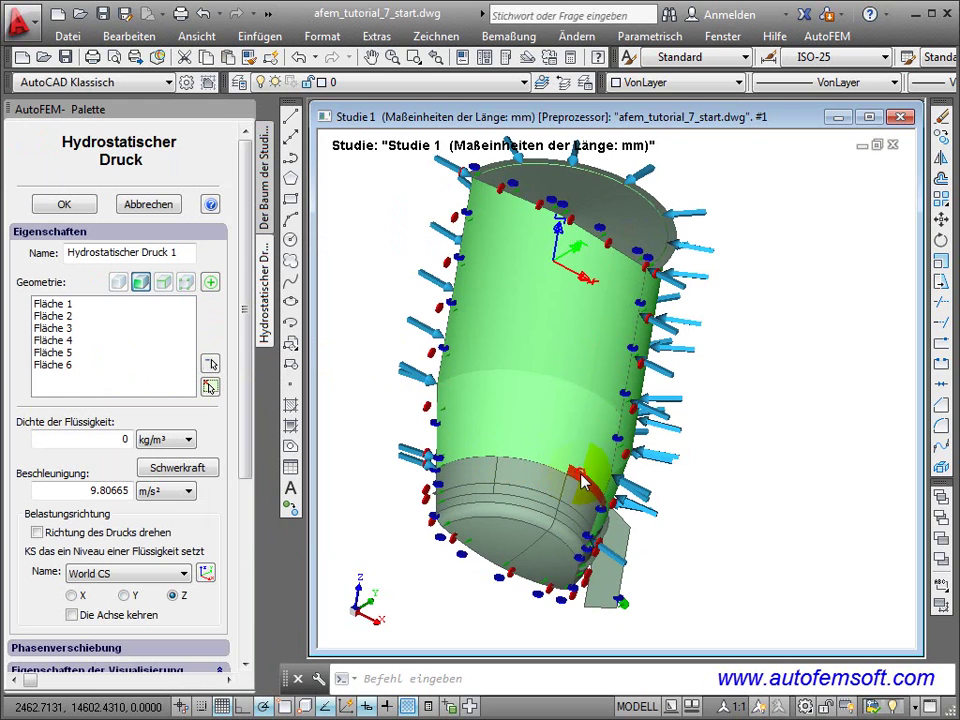
{"action": "left_click", "coordinate": [488, 480]}
{"action": "left_click", "coordinate": [543, 484]}
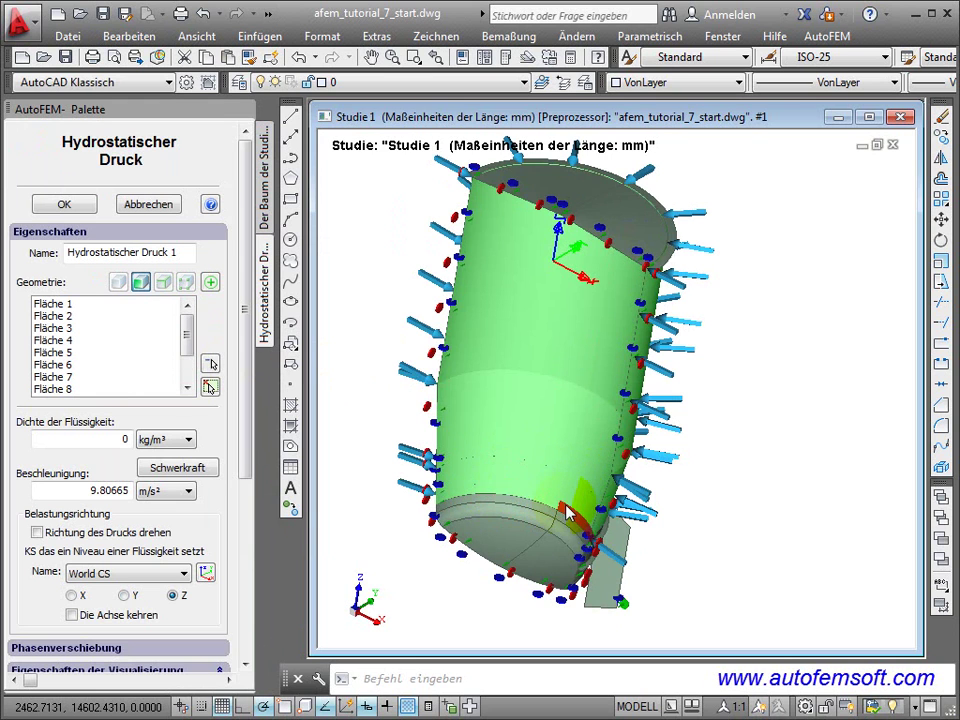
{"action": "left_click", "coordinate": [514, 517]}
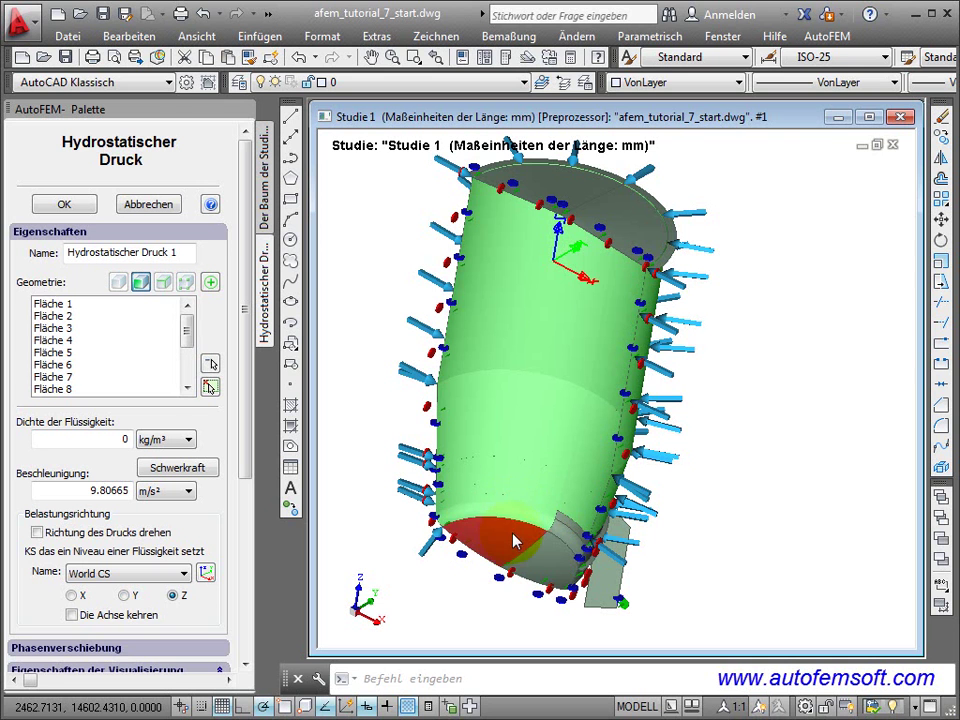
{"action": "mouse_move", "coordinate": [450, 553]}
{"action": "middle_mouse_down", "text": "shift"}
{"action": "mouse_move", "coordinate": [510, 540]}
{"action": "mouse_move", "coordinate": [583, 560]}
{"action": "middle_mouse_up", "text": "shift"}
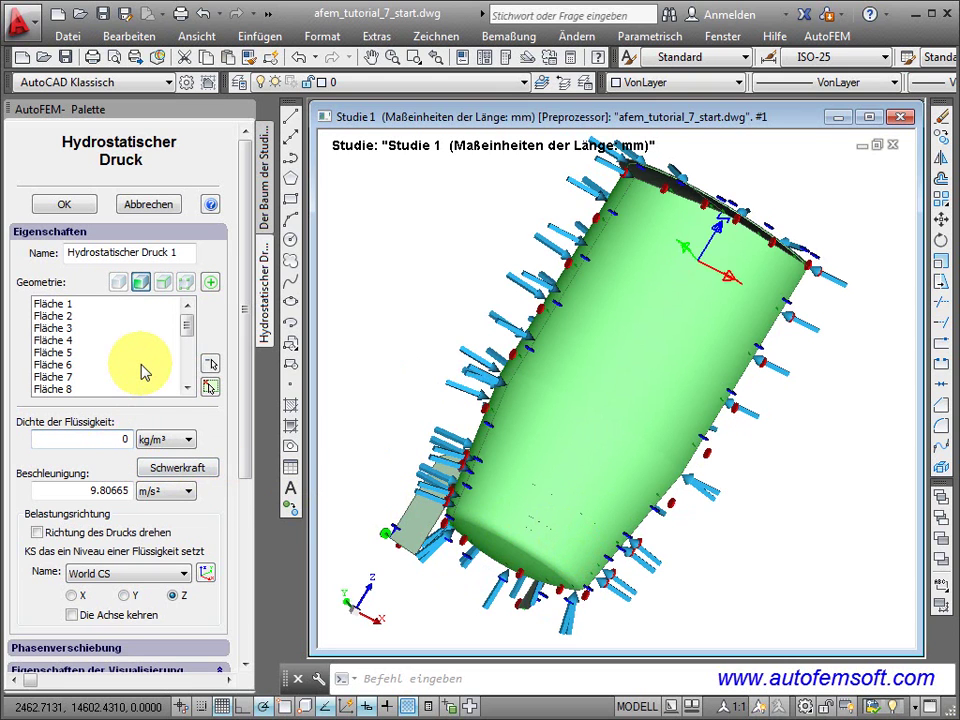
Step: Set density 1000 kg/m³, reverse the pressure inward, use UCS_Lev as level CS, scale 0.5
{"action": "type", "text": "1000"}
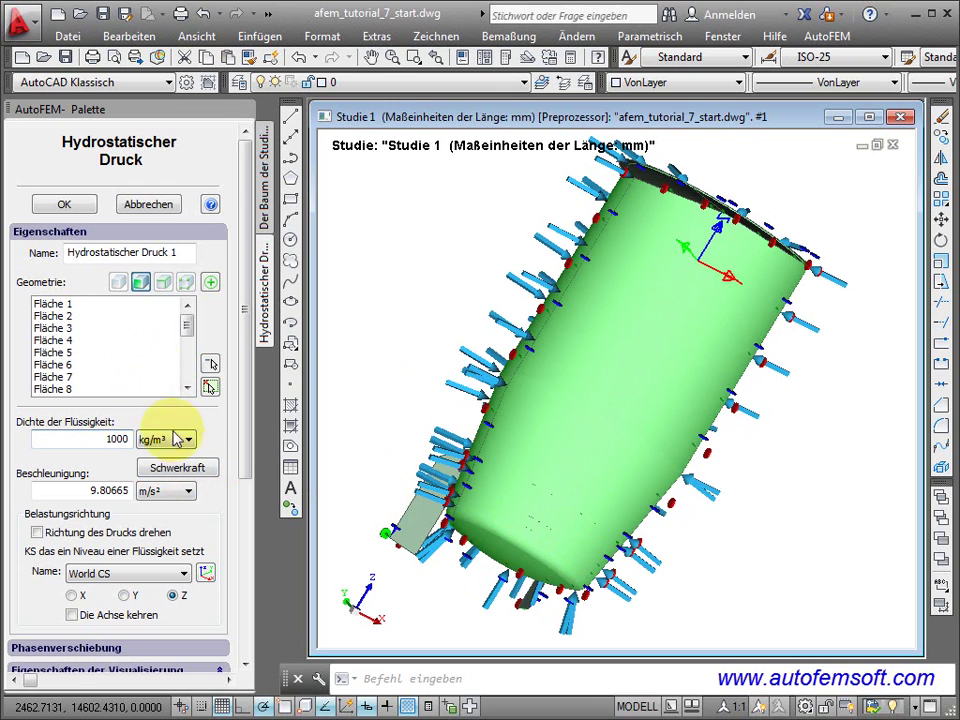
{"action": "left_click", "coordinate": [187, 440]}
{"action": "left_click", "coordinate": [187, 452]}
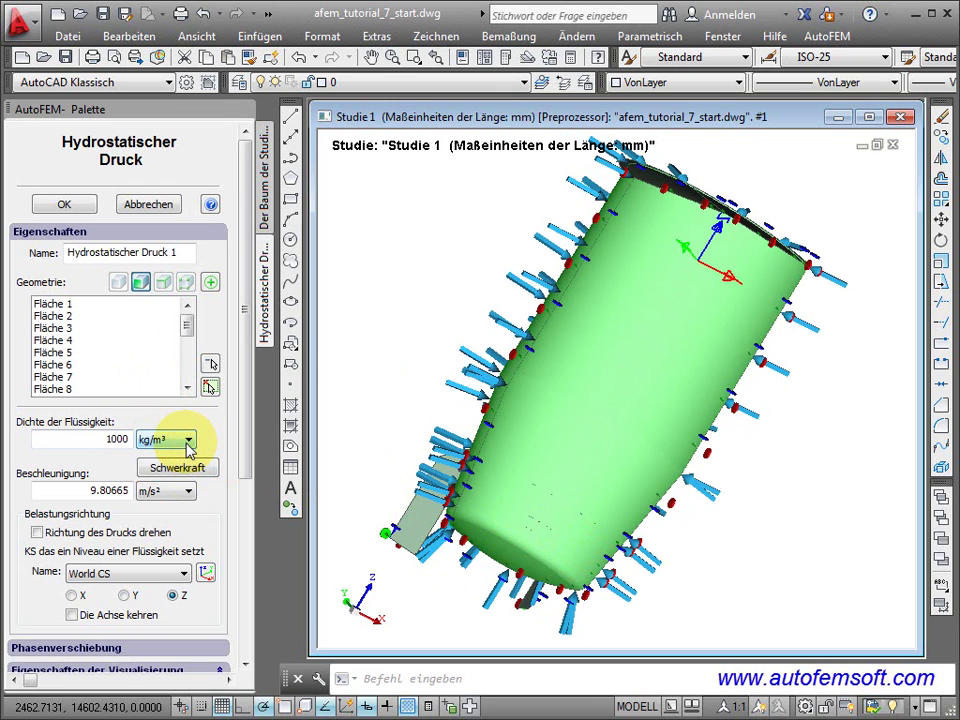
{"action": "left_click", "coordinate": [40, 533]}
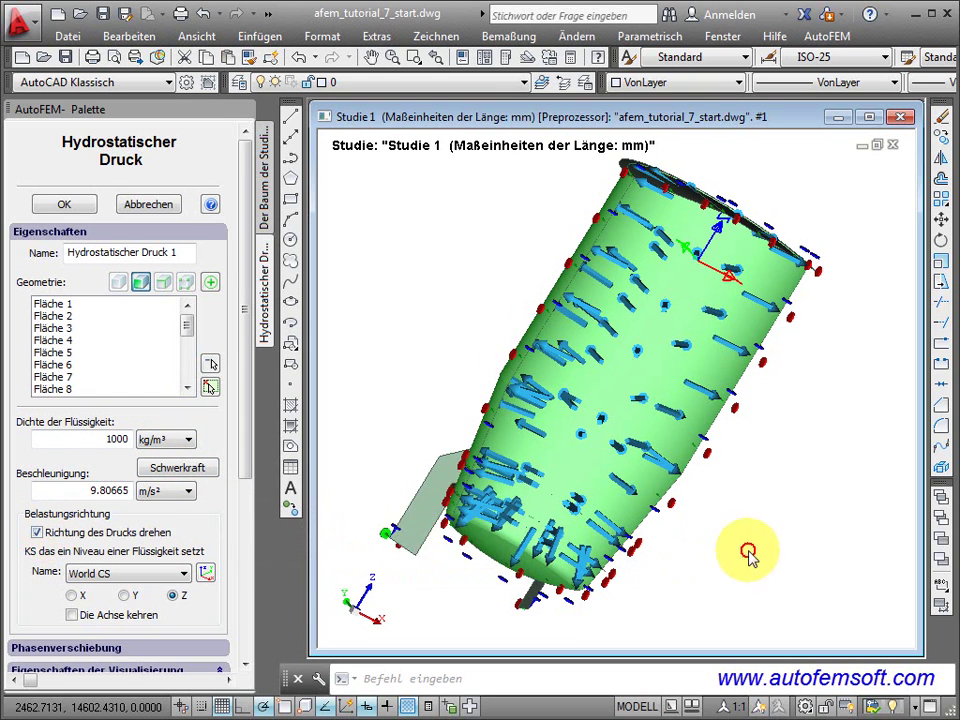
{"action": "middle_click_drag", "start_coordinate": [750, 557], "coordinate": [655, 555]}
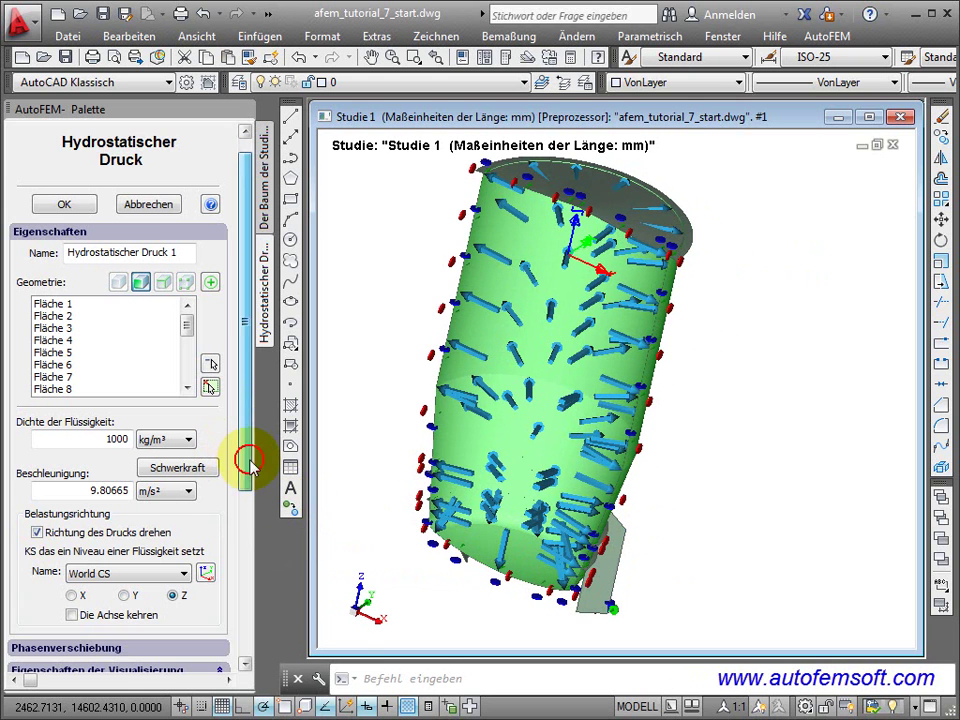
{"action": "scroll", "coordinate": [253, 503], "scroll_direction": "down", "scroll_amount": 2}
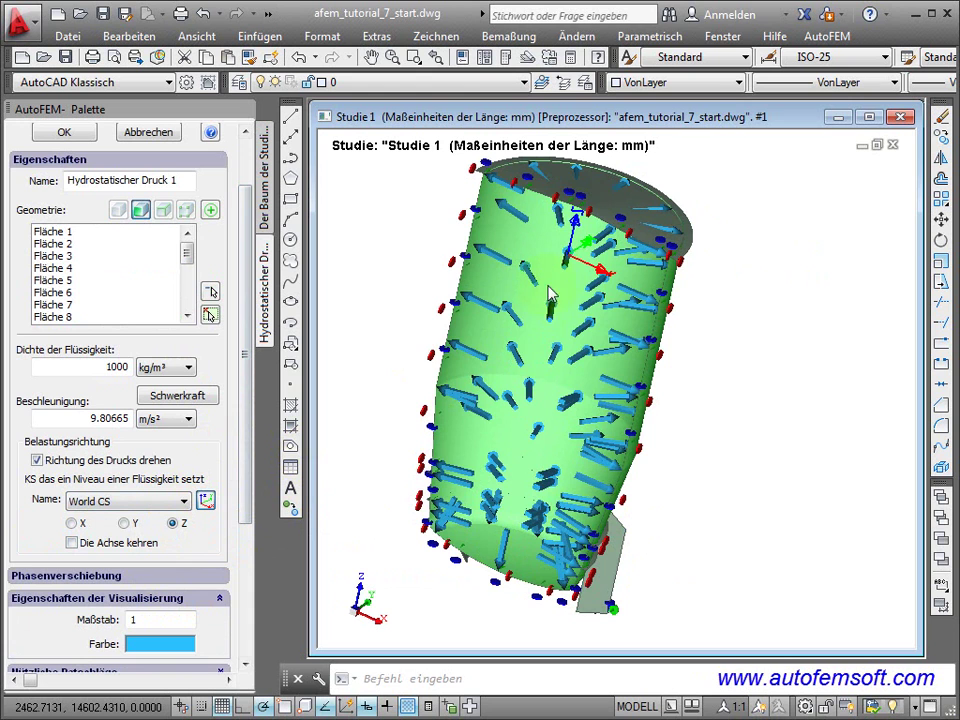
{"action": "left_click", "coordinate": [578, 268]}
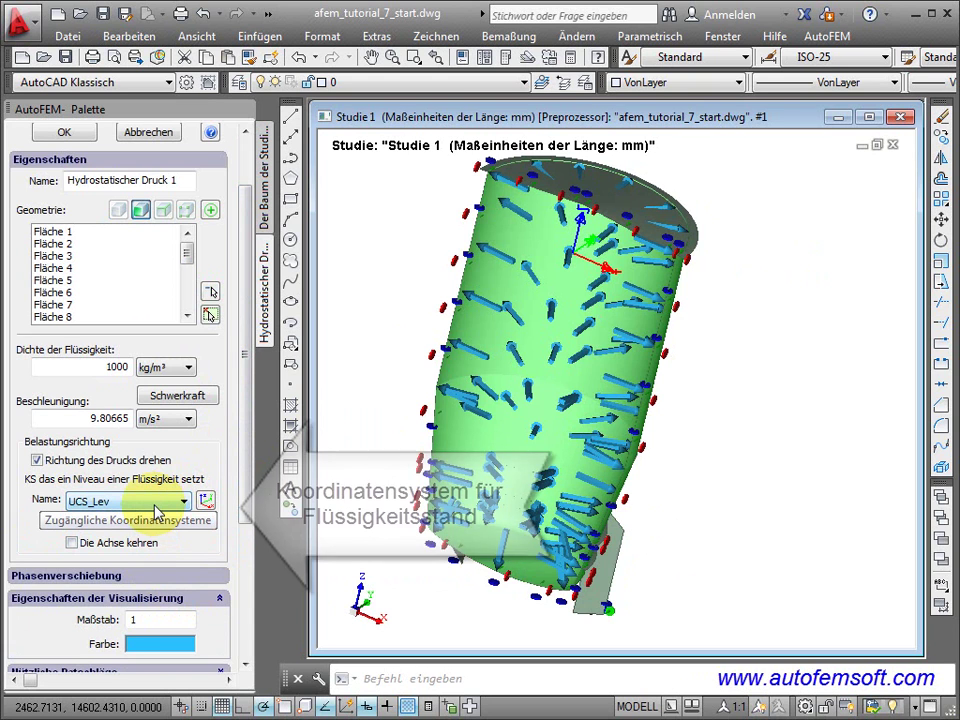
{"action": "double_click", "coordinate": [132, 620]}
{"action": "type", "text": "0.5"}
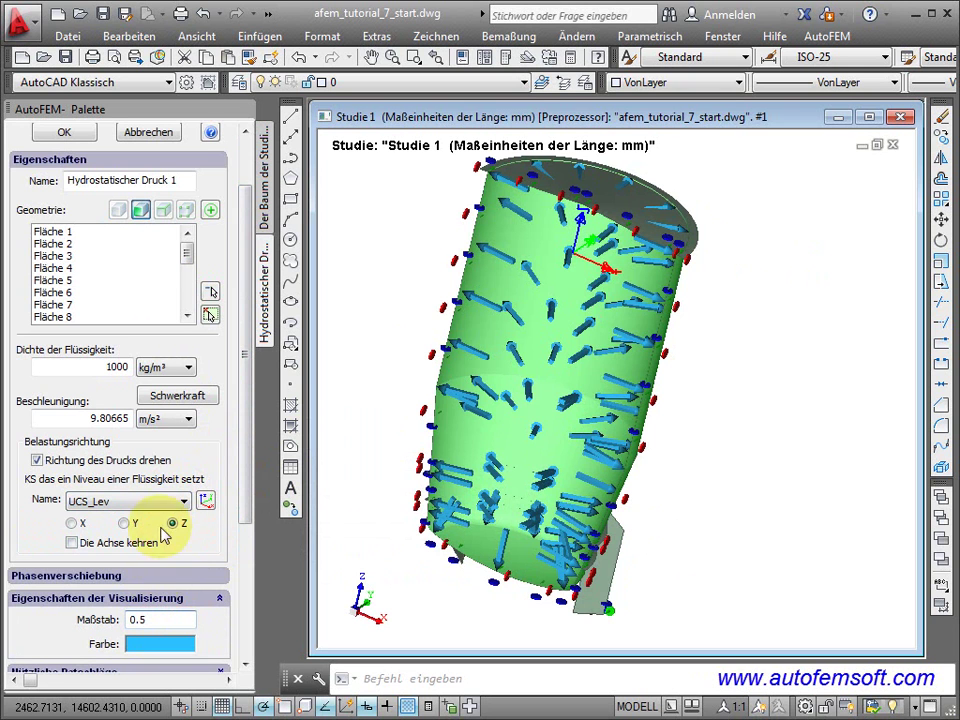
Step: Confirm the hydrostatic load, then add a Trägheitskraft gravity load of 9.80665 m/s²
{"action": "left_click", "coordinate": [64, 134]}
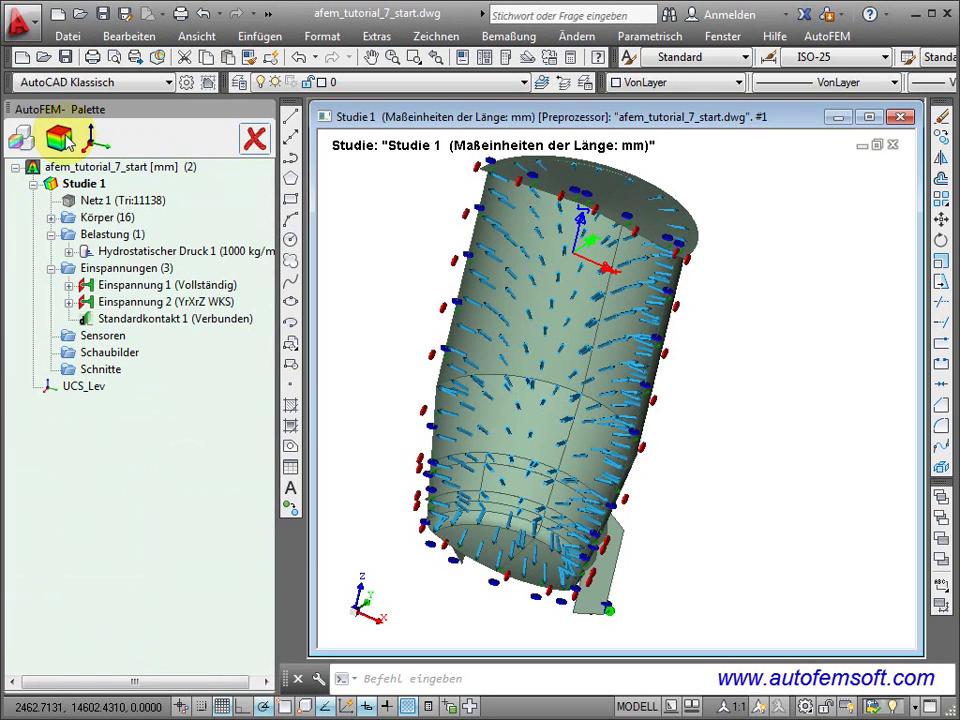
{"action": "left_click_drag", "start_coordinate": [514, 578], "coordinate": [480, 567]}
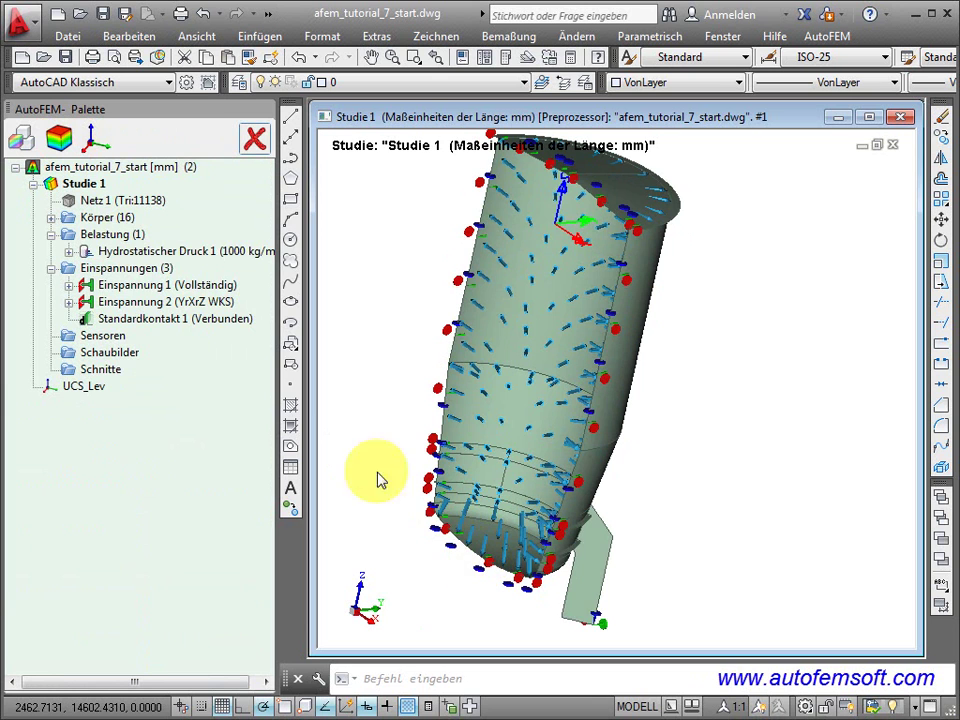
{"action": "right_click", "coordinate": [108, 236]}
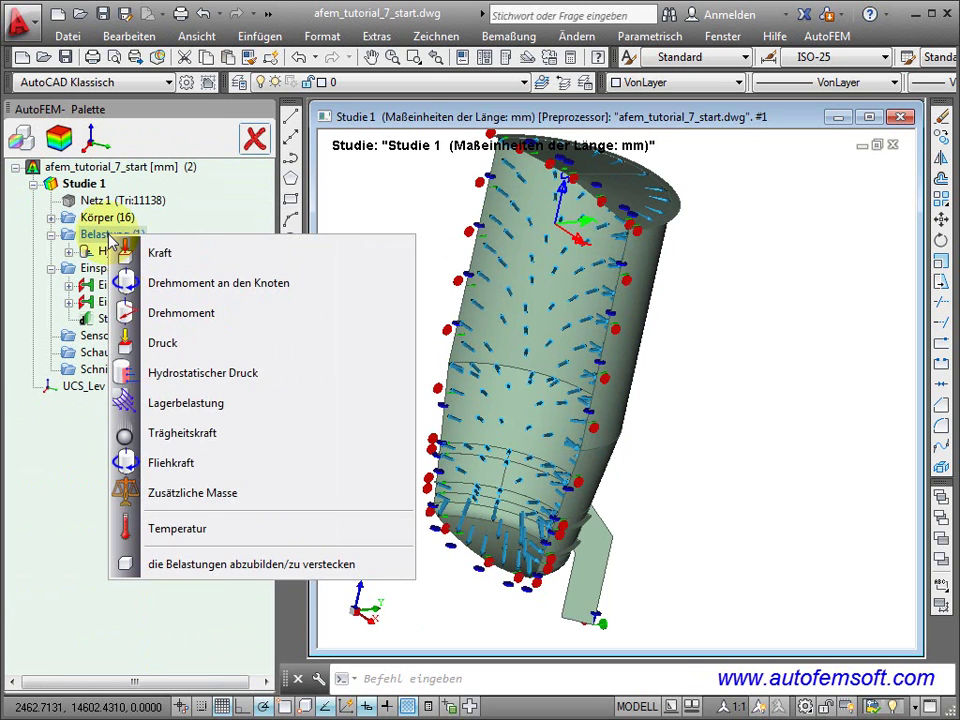
{"action": "left_click", "coordinate": [123, 432]}
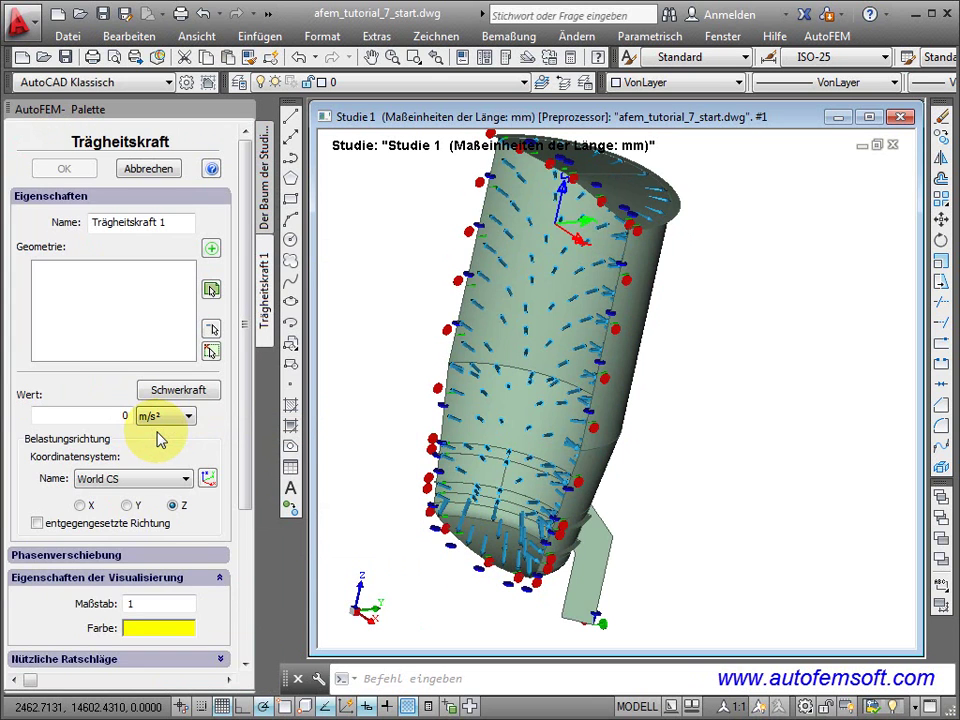
{"action": "left_click", "coordinate": [181, 401]}
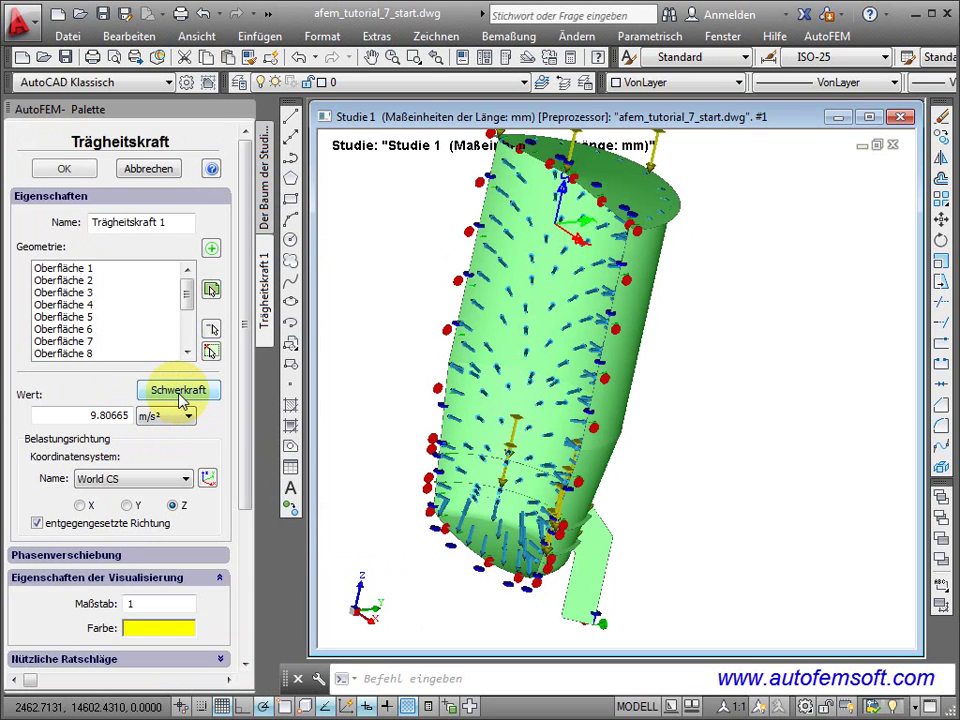
{"action": "left_click", "coordinate": [64, 168]}
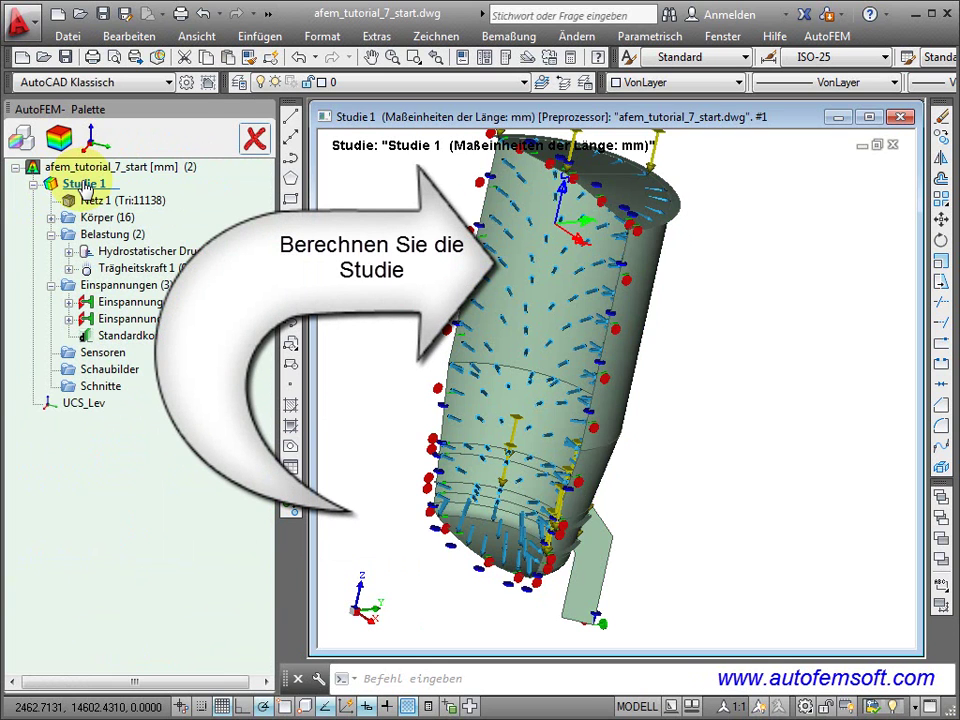
Step: Run the static calculation of Studie 1 with linear triangular elements and close the report
{"action": "right_click", "coordinate": [87, 190]}
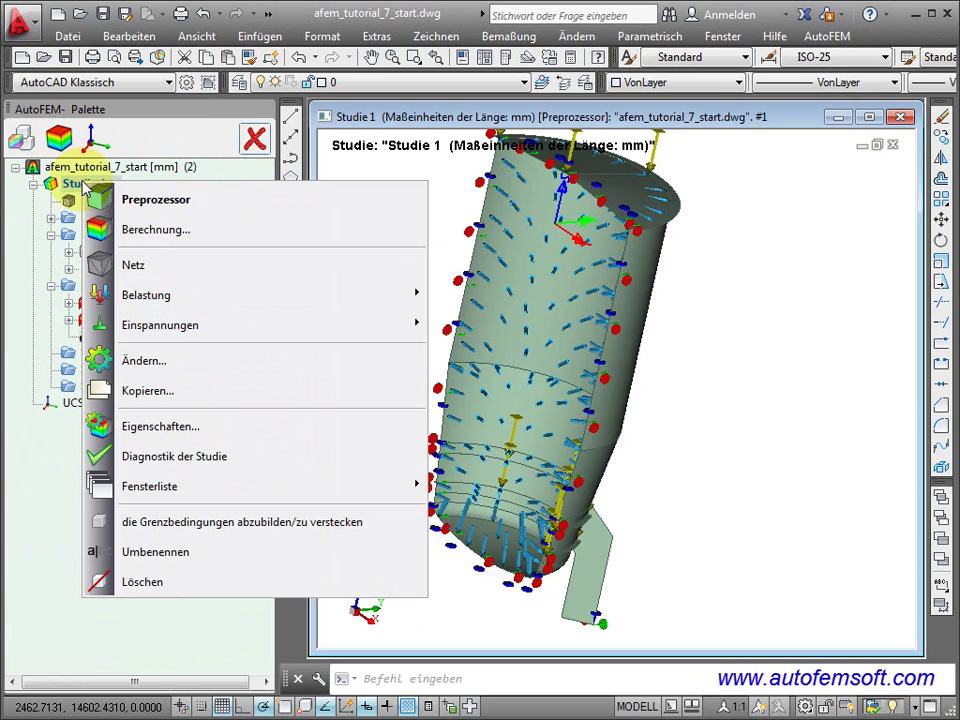
{"action": "left_click", "coordinate": [114, 230]}
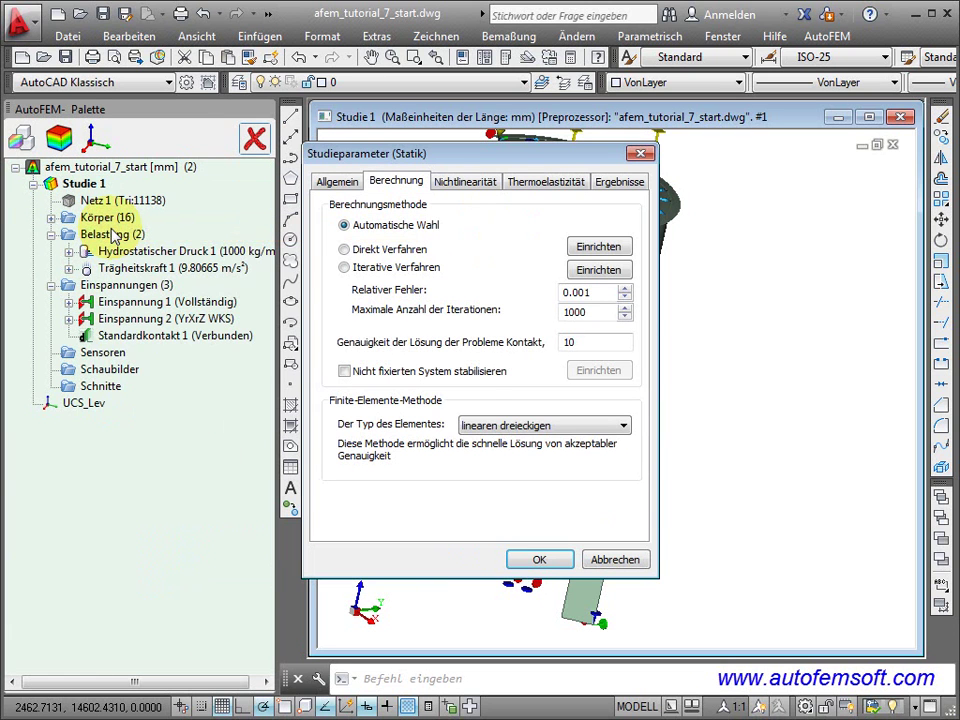
{"action": "left_click", "coordinate": [484, 428]}
{"action": "left_click", "coordinate": [485, 428]}
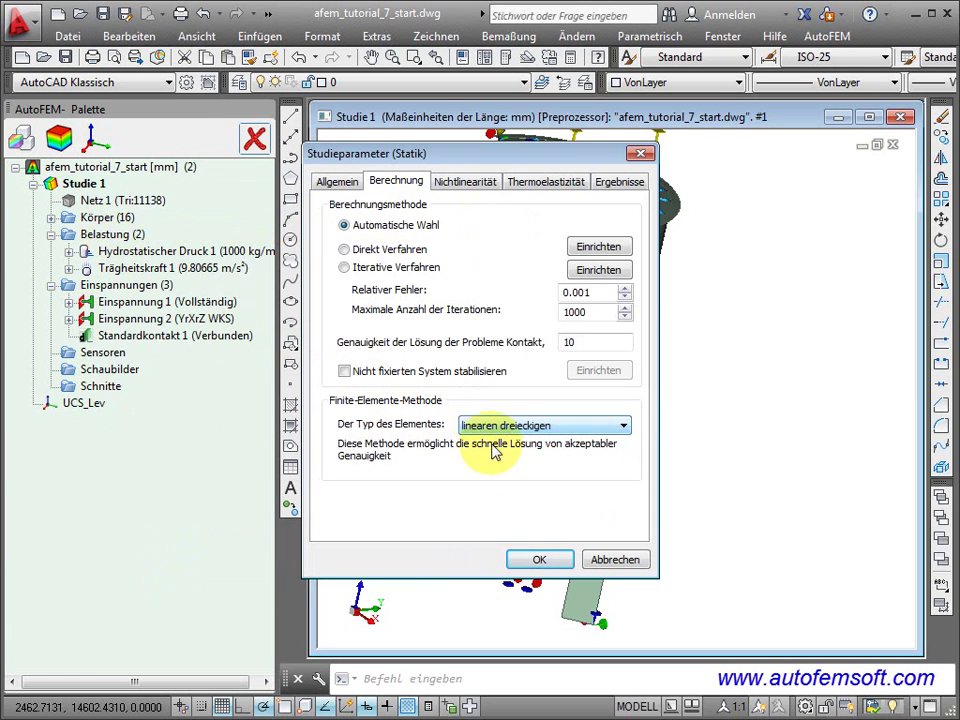
{"action": "left_click", "coordinate": [537, 559]}
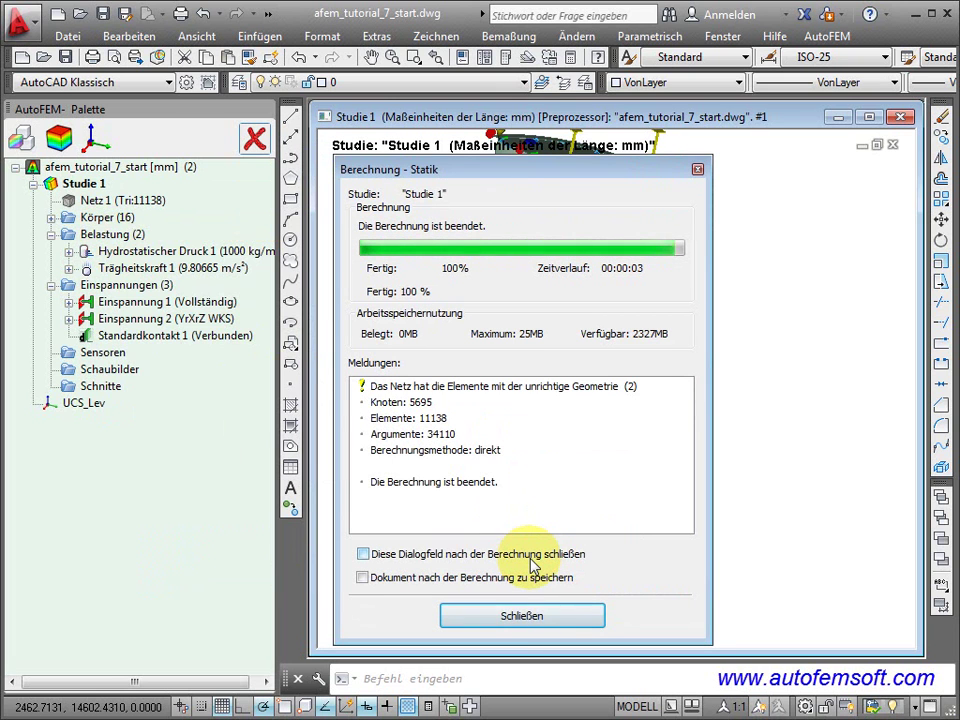
{"action": "left_click", "coordinate": [520, 621]}
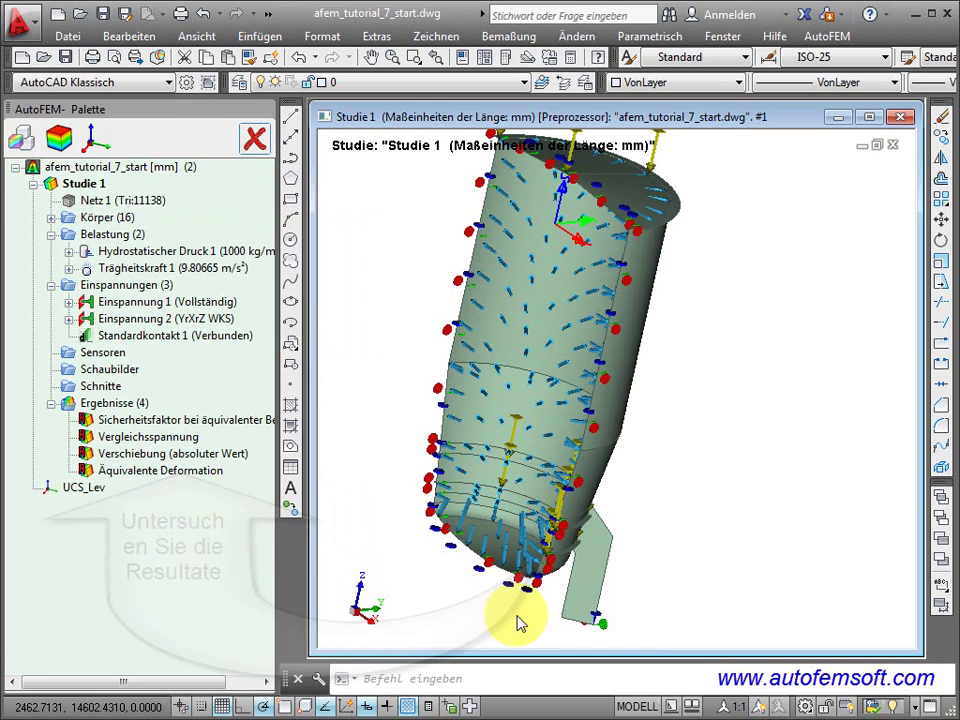
Step: Open the Verschiebung displacement result plot for Studie 1
{"action": "double_click", "coordinate": [133, 456]}
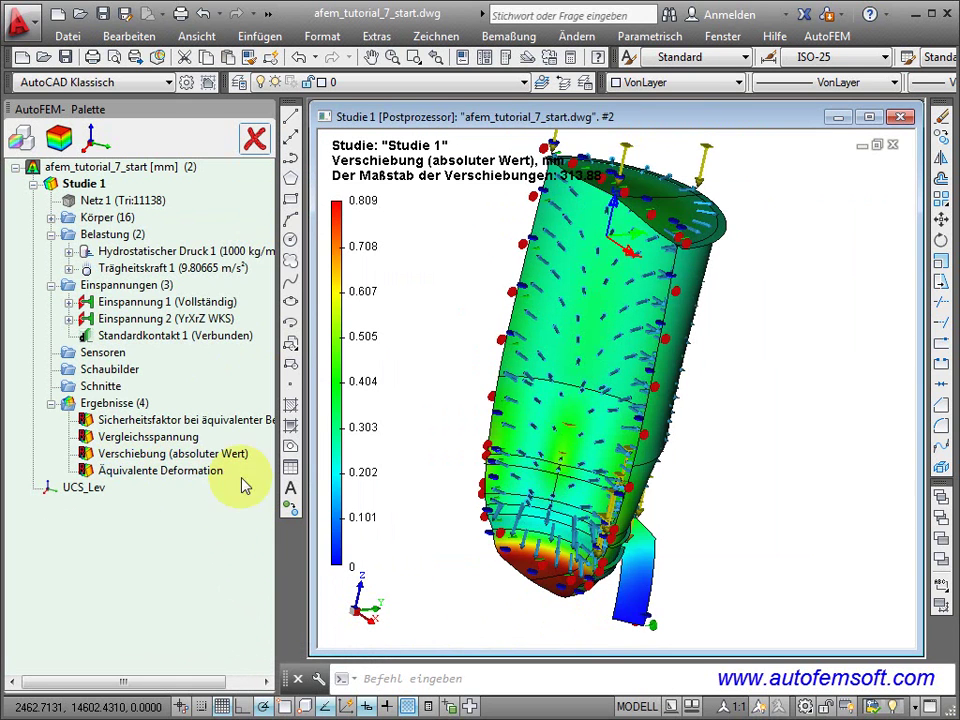
{"action": "left_click", "coordinate": [418, 470]}
{"action": "left_click_drag", "start_coordinate": [418, 470], "coordinate": [439, 482]}
Step: Hide the load and constraint symbols on the plot, keeping displacement units in mm
{"action": "right_click", "coordinate": [428, 392]}
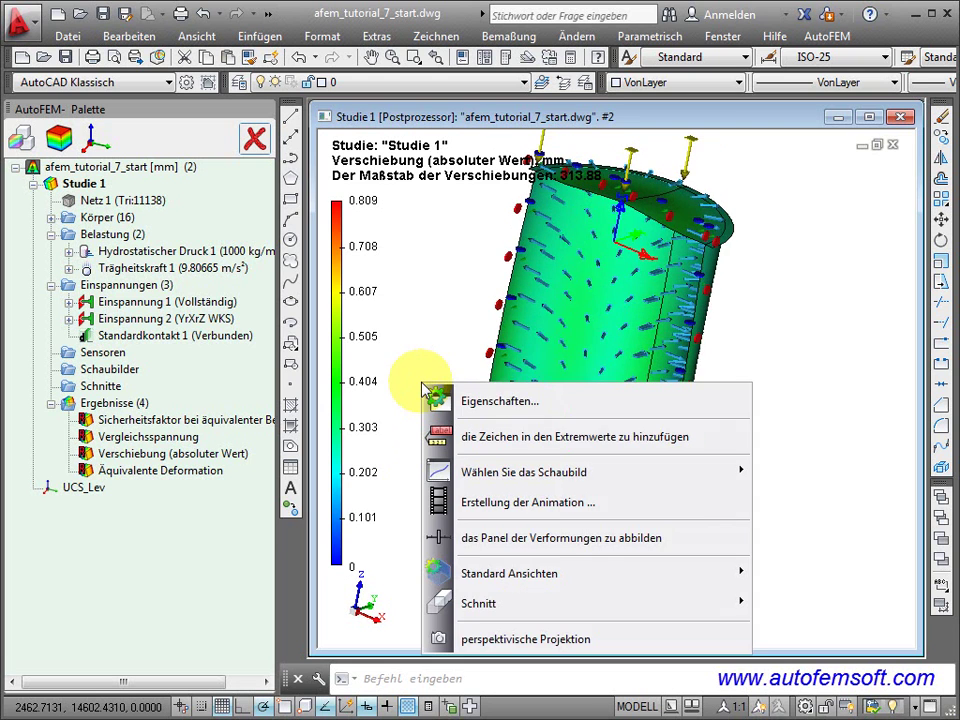
{"action": "left_click", "coordinate": [440, 400]}
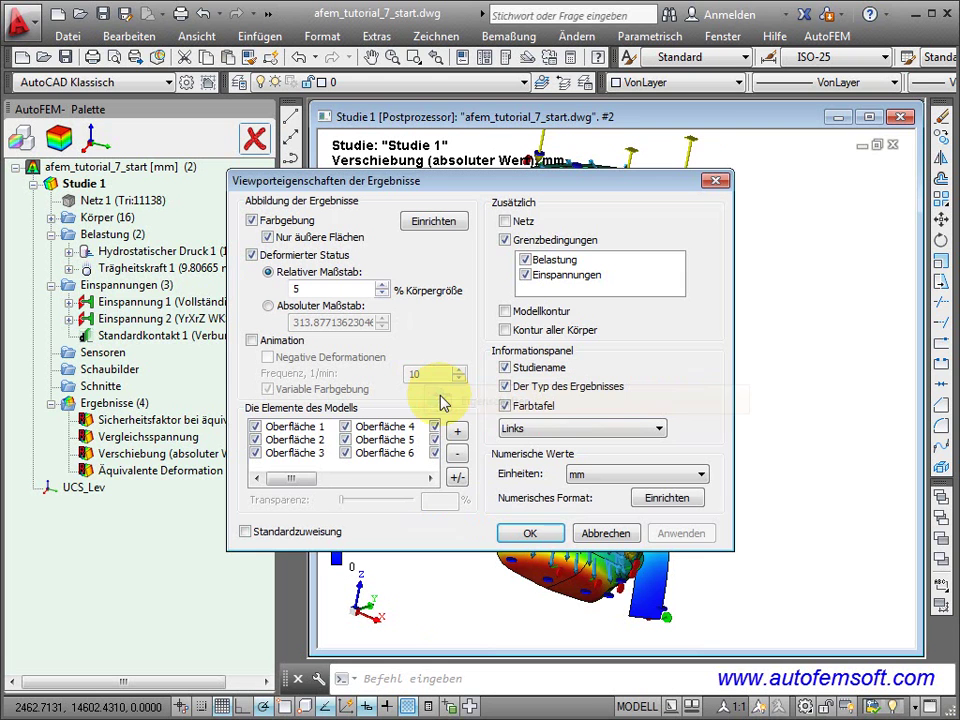
{"action": "left_click", "coordinate": [505, 241]}
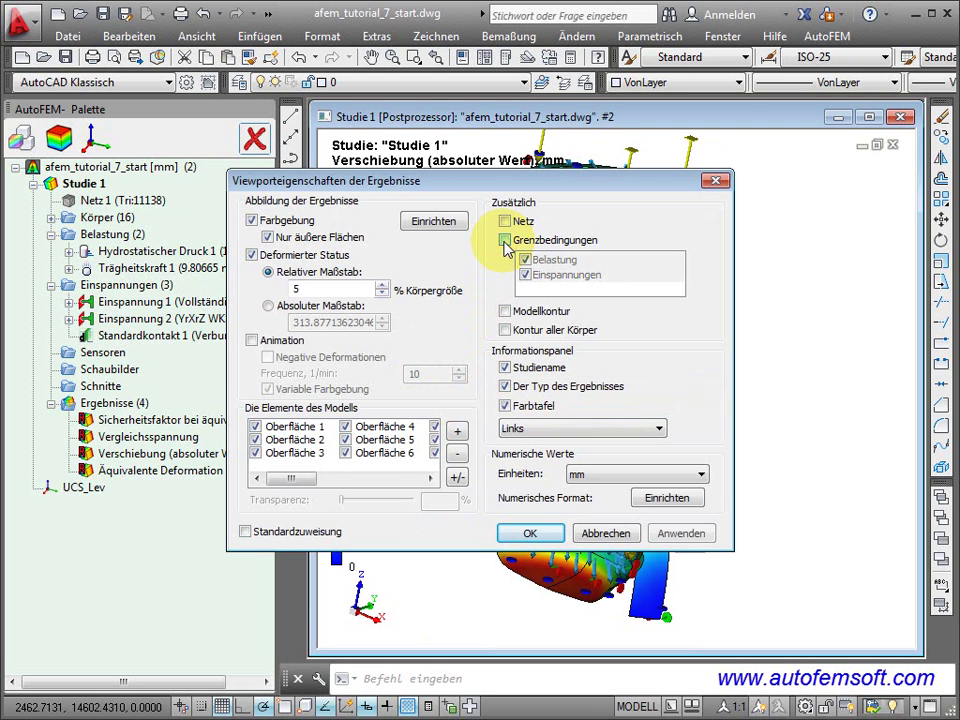
{"action": "left_click", "coordinate": [596, 478]}
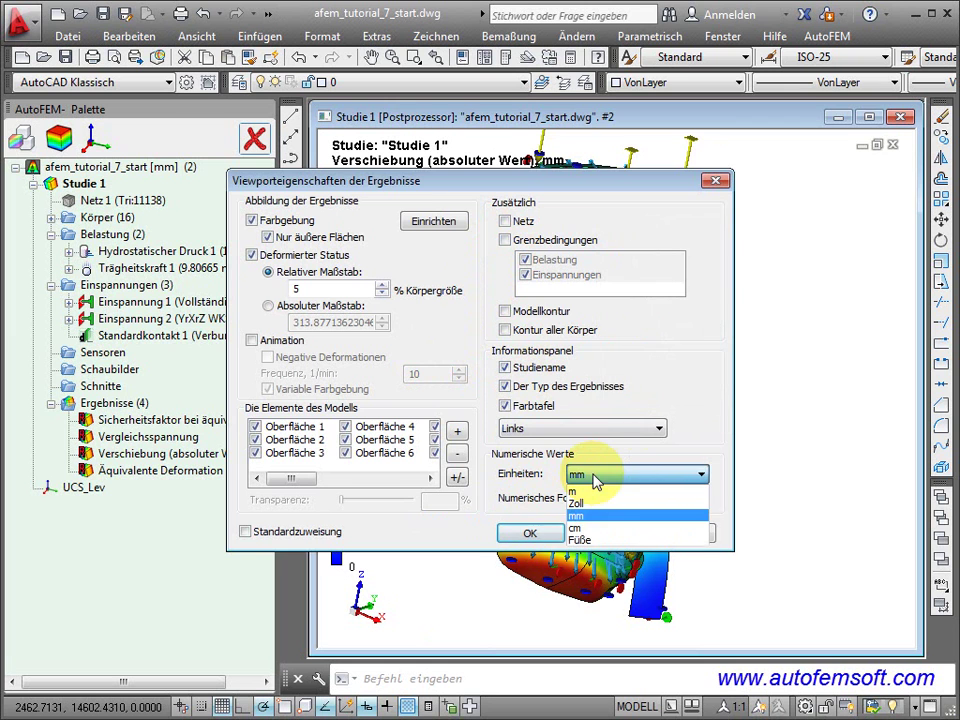
{"action": "left_click", "coordinate": [594, 480]}
{"action": "left_click", "coordinate": [527, 533]}
{"action": "middle_click_drag", "start_coordinate": [429, 531], "coordinate": [445, 445], "text": "shift"}
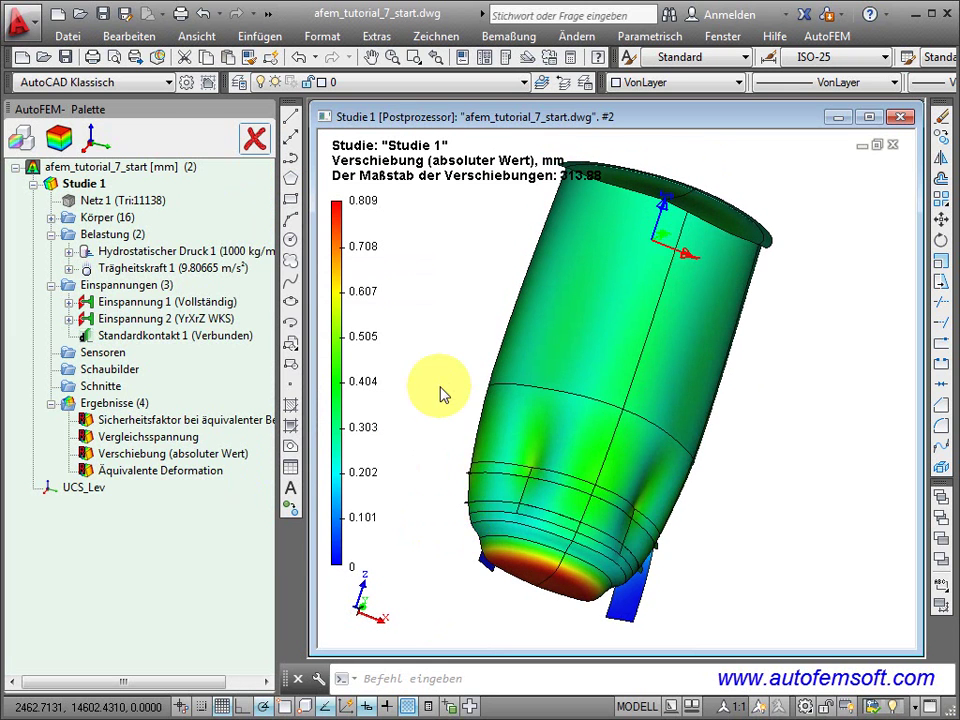
Step: Add extreme value markers showing Max 0.809 and Min 0 on the displacement plot
{"action": "right_click", "coordinate": [445, 445]}
{"action": "left_click", "coordinate": [466, 441]}
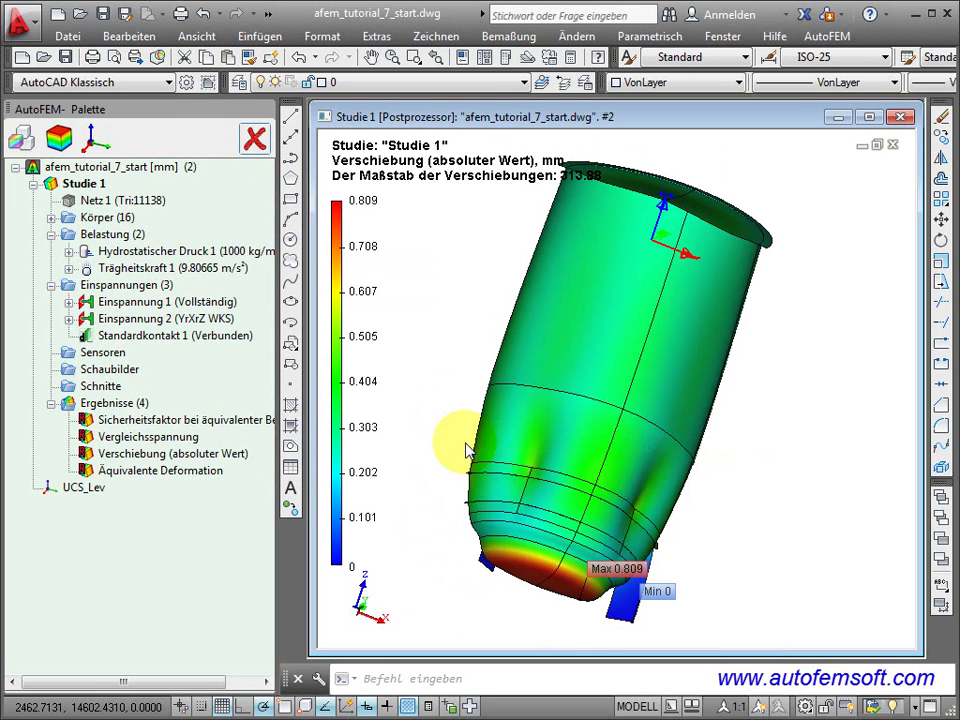
{"action": "mouse_move", "coordinate": [504, 508]}
{"action": "middle_mouse_down", "text": "shift"}
{"action": "mouse_move", "coordinate": [491, 510]}
{"action": "mouse_move", "coordinate": [611, 591]}
{"action": "mouse_move", "coordinate": [460, 580]}
{"action": "mouse_move", "coordinate": [574, 579]}
{"action": "mouse_move", "coordinate": [522, 488]}
{"action": "middle_mouse_up", "text": "shift"}
{"action": "scroll", "coordinate": [567, 572], "scroll_direction": "up", "scroll_amount": 1}
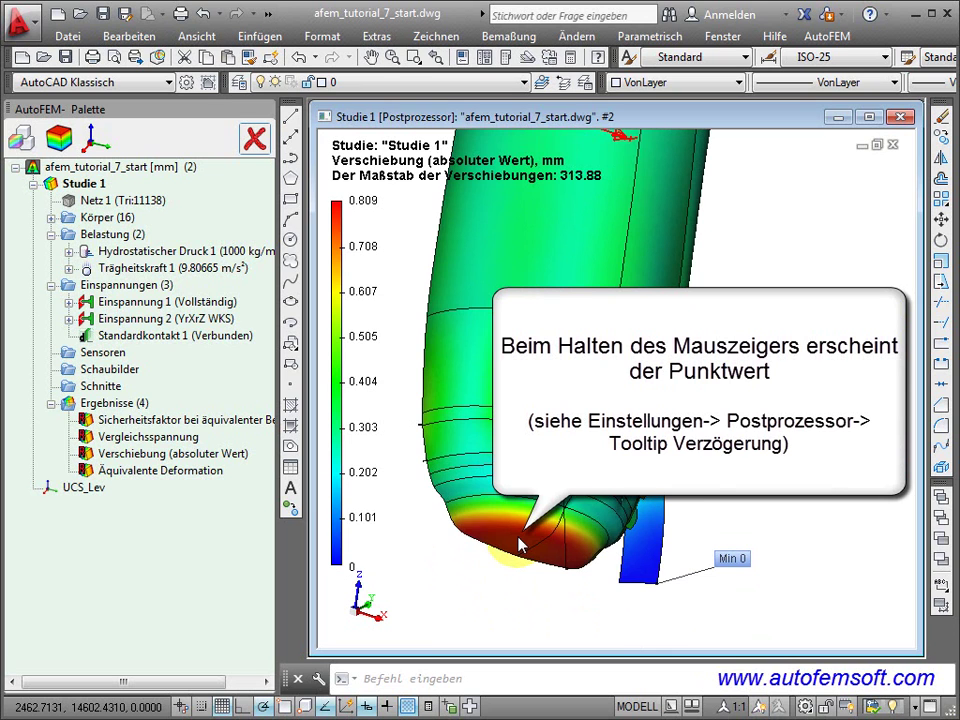
{"action": "mouse_move", "coordinate": [519, 545]}
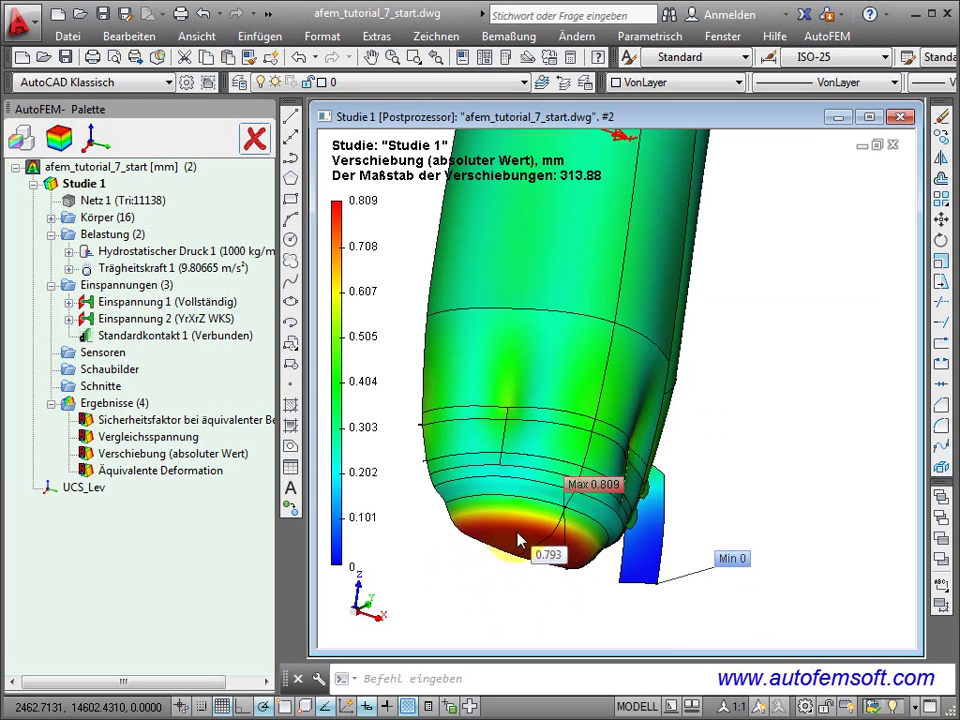
Step: Pin probe values 0.638 and 0.655 near the tank bottom and move their labels aside
{"action": "left_click", "coordinate": [477, 516]}
{"action": "left_click", "coordinate": [537, 516]}
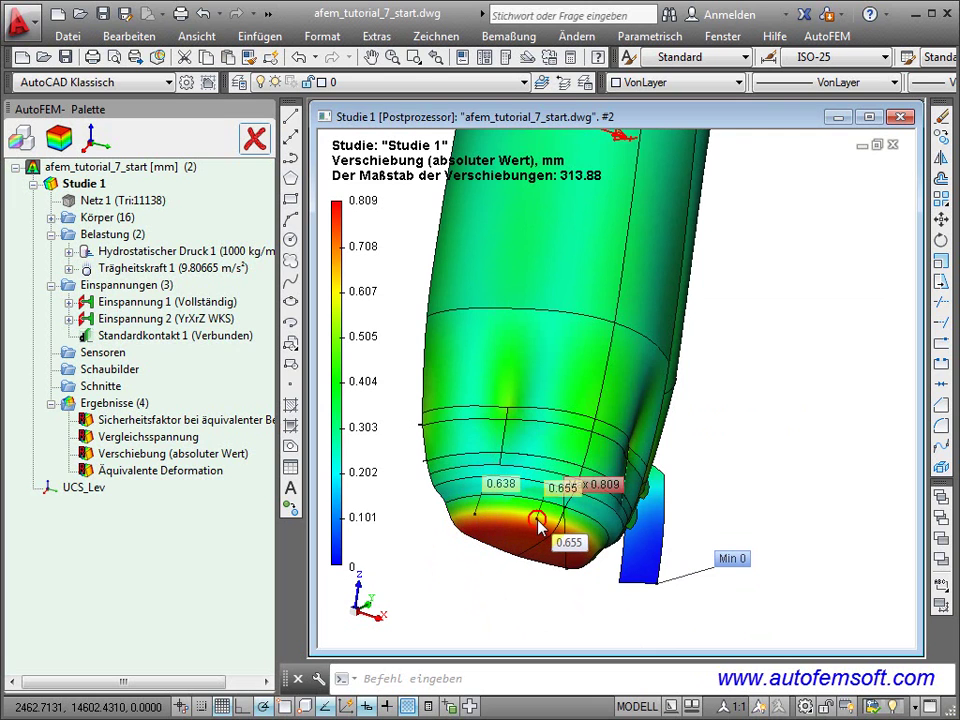
{"action": "left_click_drag", "start_coordinate": [558, 488], "coordinate": [551, 432]}
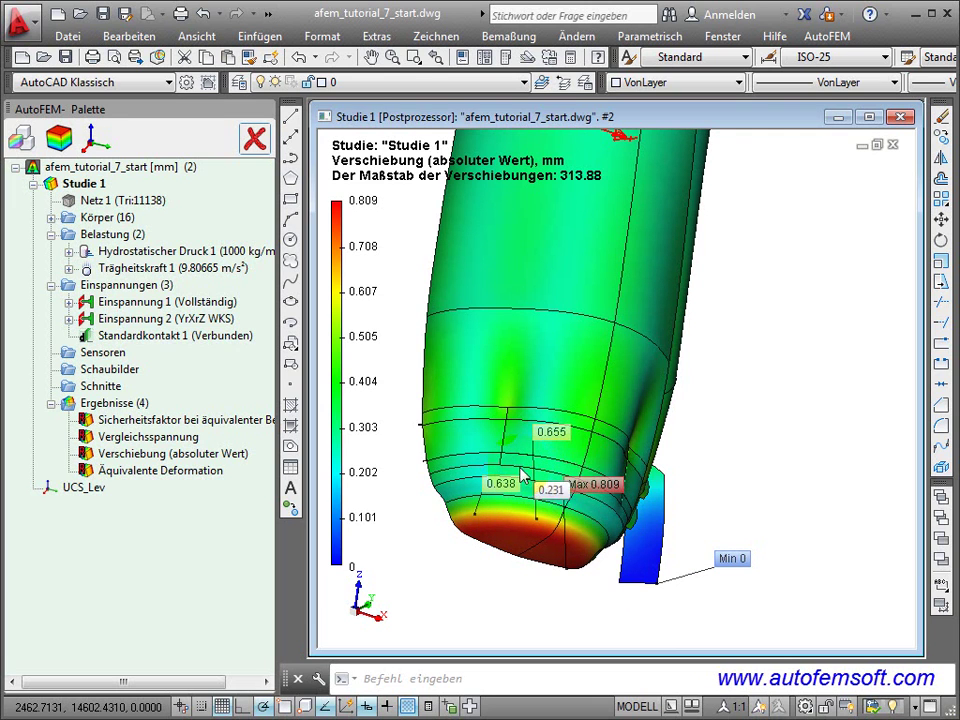
{"action": "left_click_drag", "start_coordinate": [500, 483], "coordinate": [480, 456]}
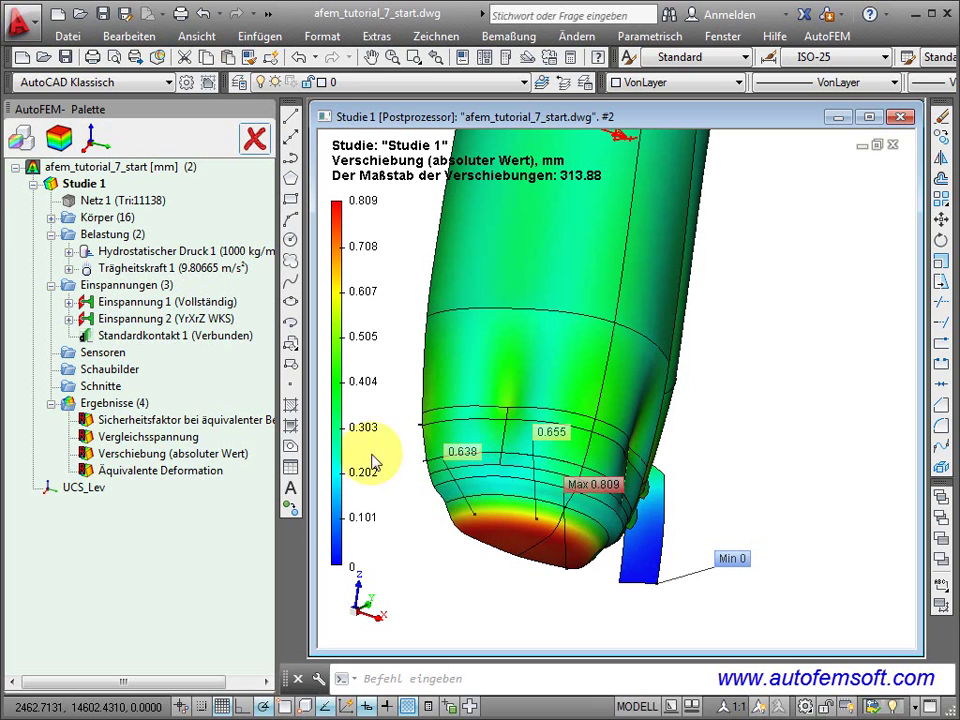
Step: Show the Sicherheitsfaktor plot with the yield-strength limit, then the Vergleichsspannung plot
{"action": "double_click", "coordinate": [172, 430]}
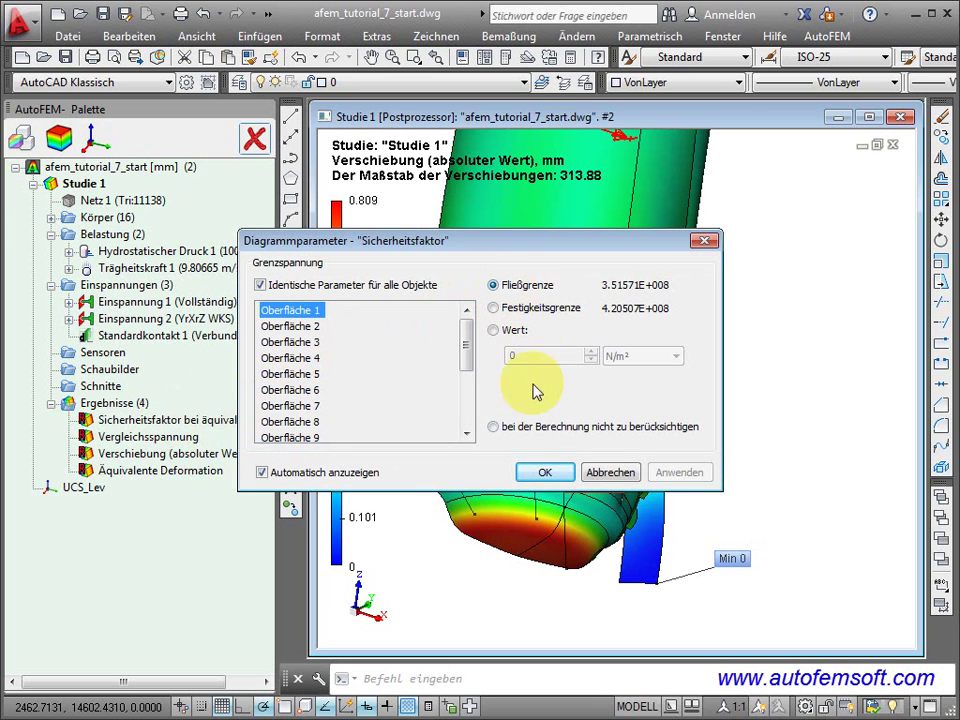
{"action": "left_click", "coordinate": [542, 472]}
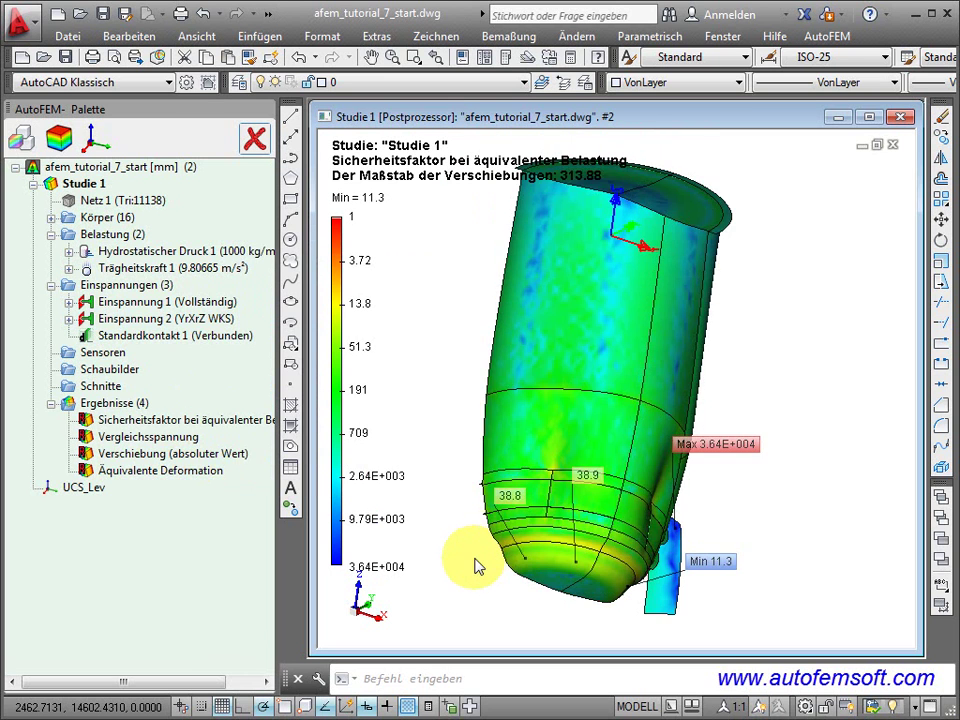
{"action": "middle_click_drag", "start_coordinate": [484, 561], "coordinate": [441, 578]}
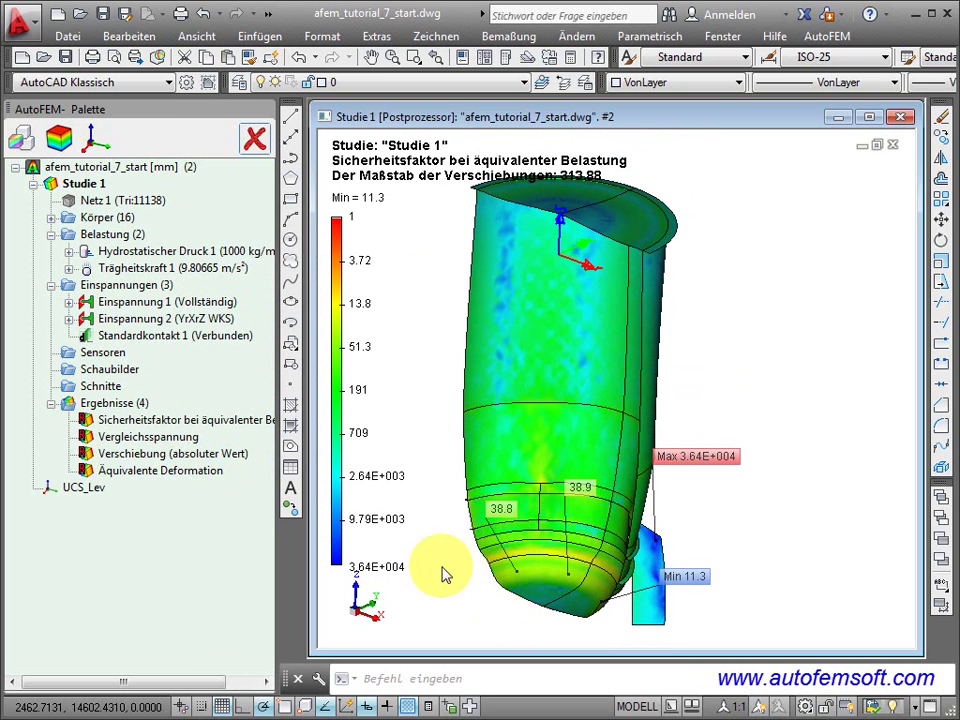
{"action": "double_click", "coordinate": [147, 436]}
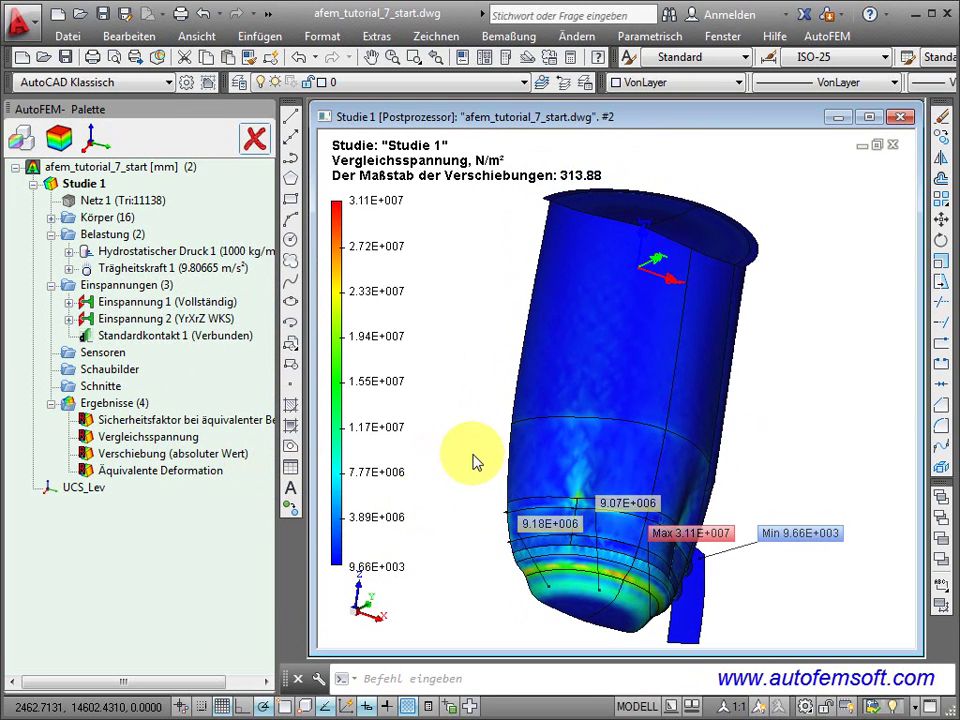
Step: Switch the Vergleichsspannung plot units from N/m² to MPa
{"action": "right_click", "coordinate": [465, 232]}
{"action": "left_click", "coordinate": [490, 253]}
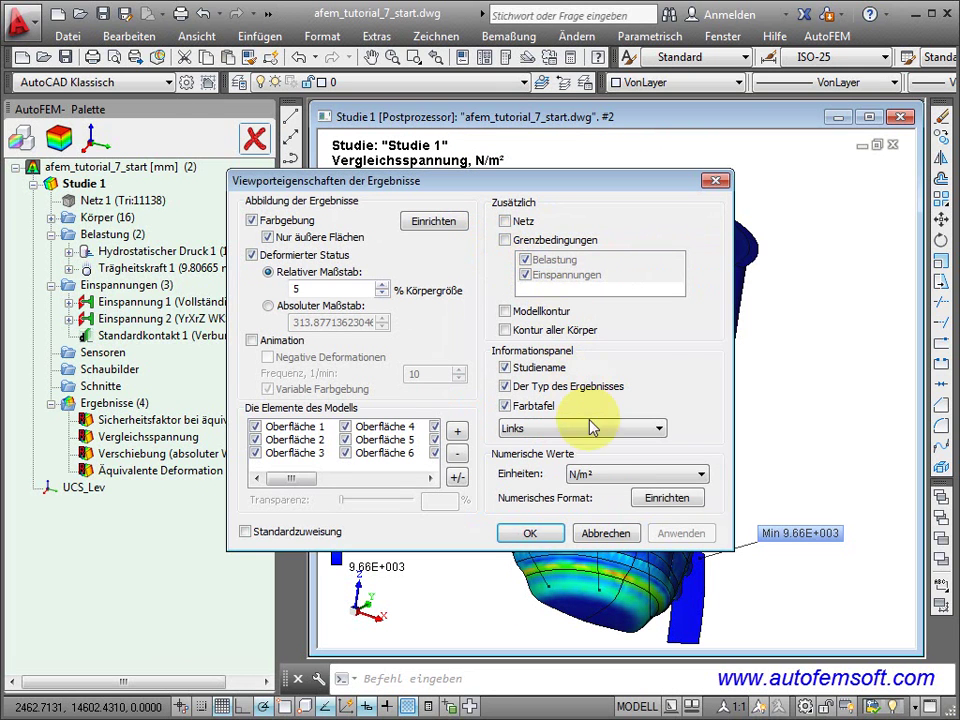
{"action": "left_click", "coordinate": [596, 476]}
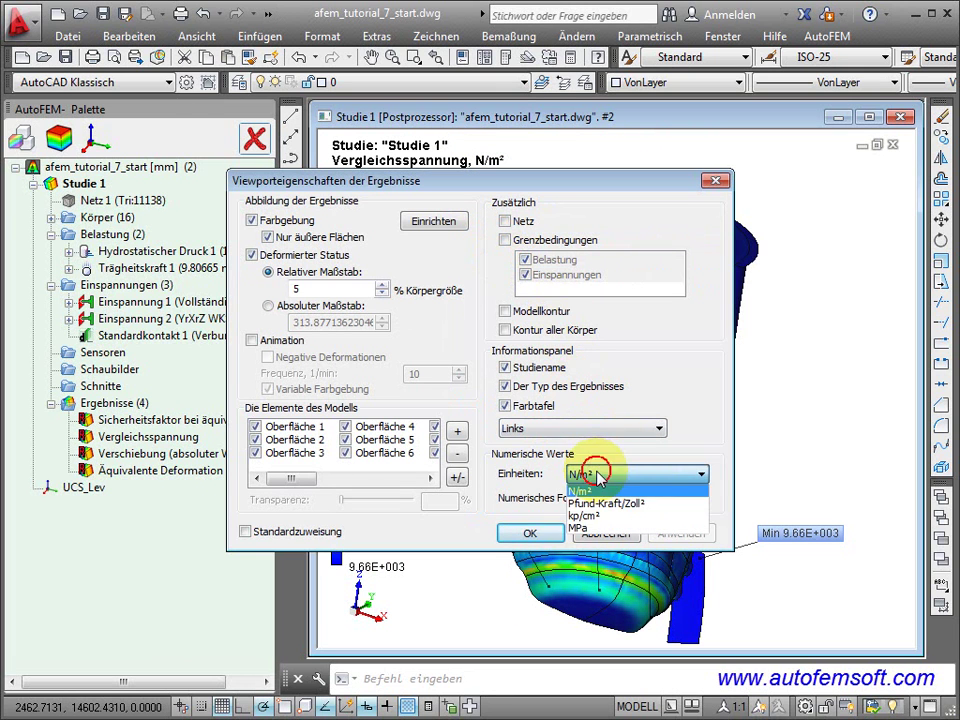
{"action": "left_click", "coordinate": [580, 527]}
{"action": "left_click", "coordinate": [532, 534]}
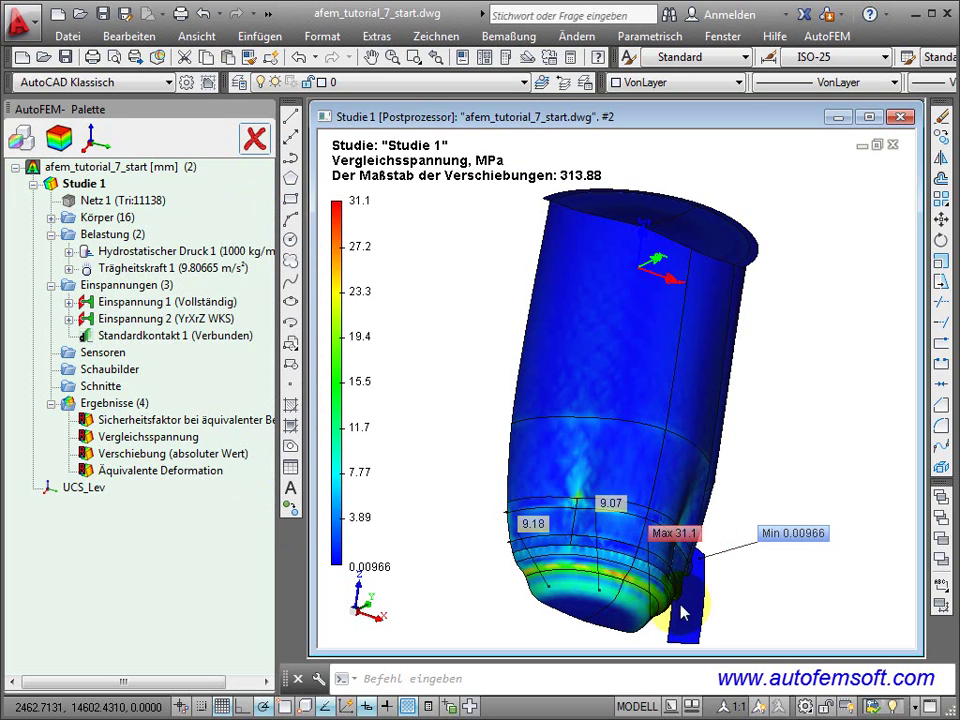
Step: Pan the stress plot and move the Max 31.1 label below the tank
{"action": "middle_click_drag", "start_coordinate": [681, 567], "coordinate": [596, 517]}
{"action": "left_click_drag", "start_coordinate": [596, 517], "coordinate": [632, 621]}
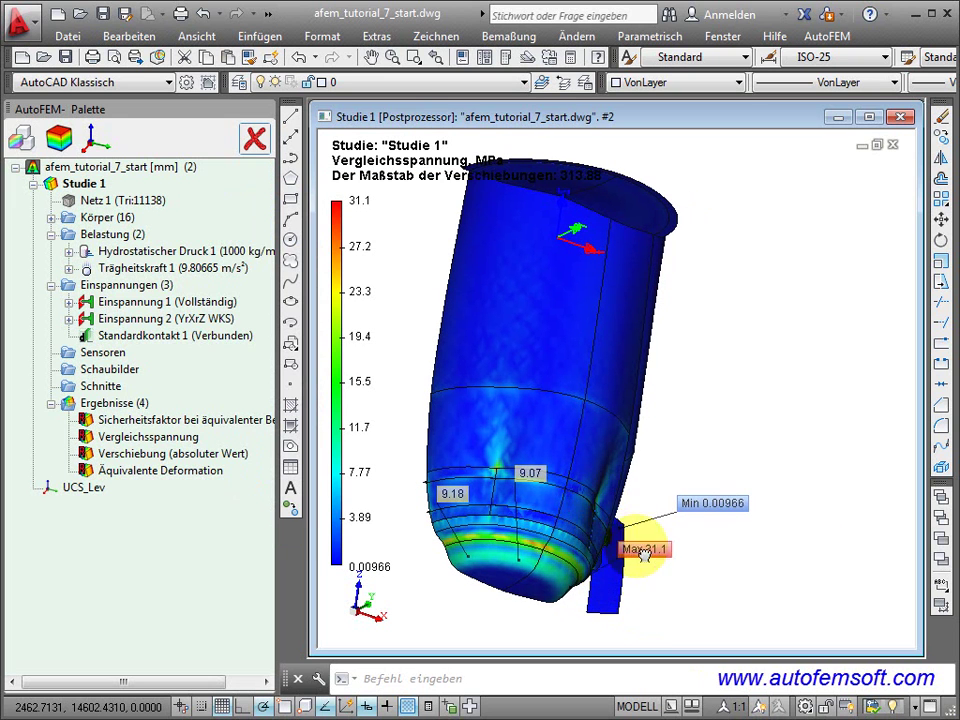
{"action": "mouse_move", "coordinate": [513, 616]}
{"action": "middle_mouse_down", "text": "shift"}
{"action": "mouse_move", "coordinate": [499, 615]}
{"action": "mouse_move", "coordinate": [517, 613]}
{"action": "middle_mouse_up", "text": "shift"}
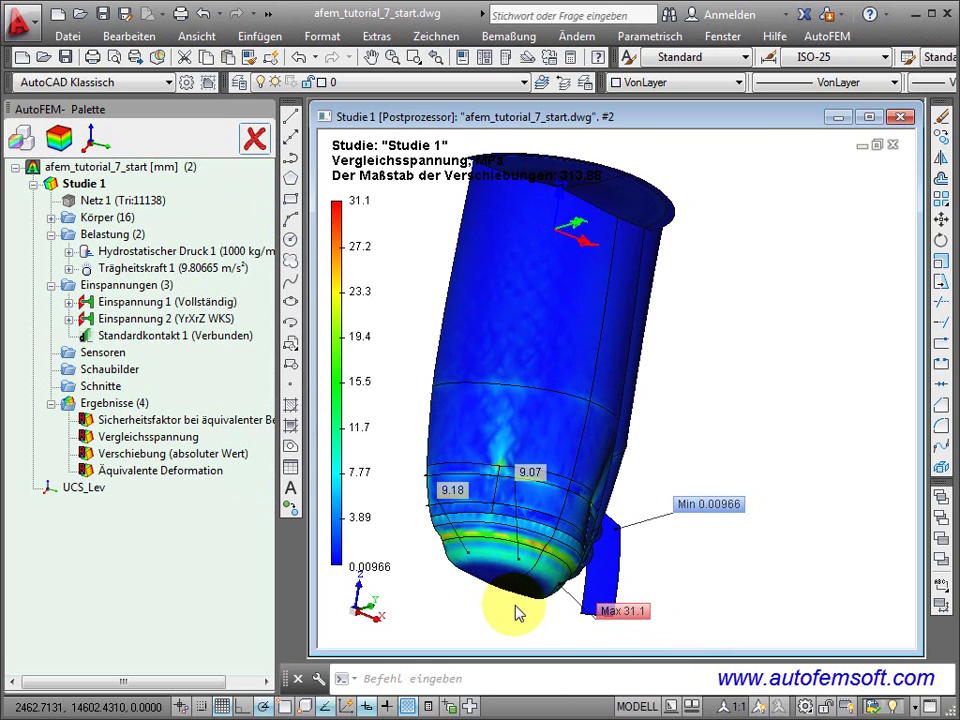
Step: Create an HTML report of Studie 1 with all four plots, saved to E:\test
{"action": "right_click", "coordinate": [113, 404]}
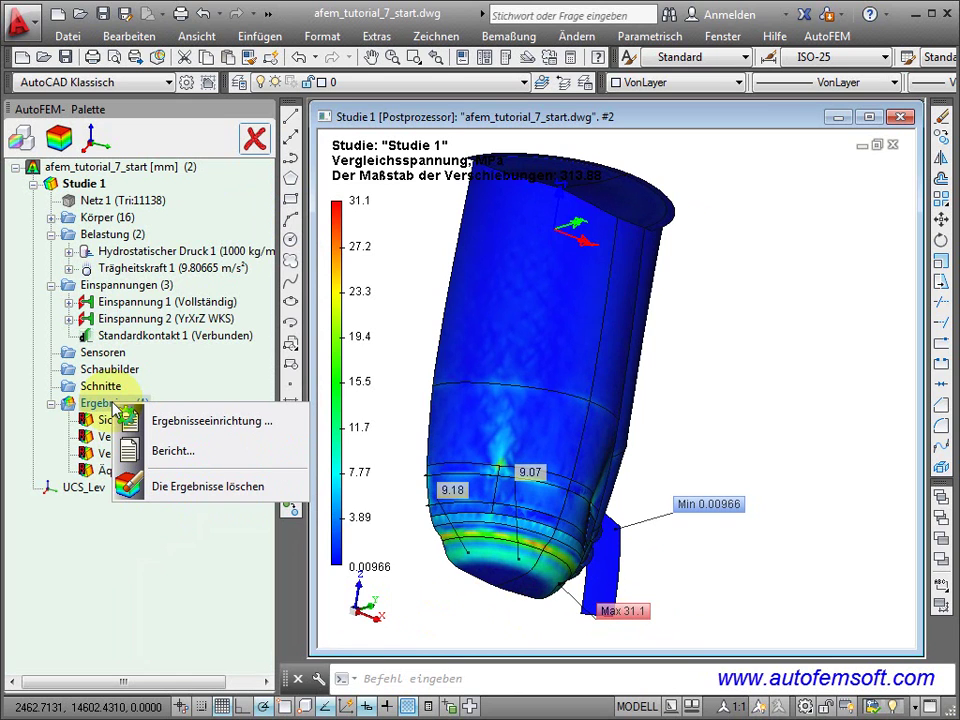
{"action": "left_click", "coordinate": [156, 449]}
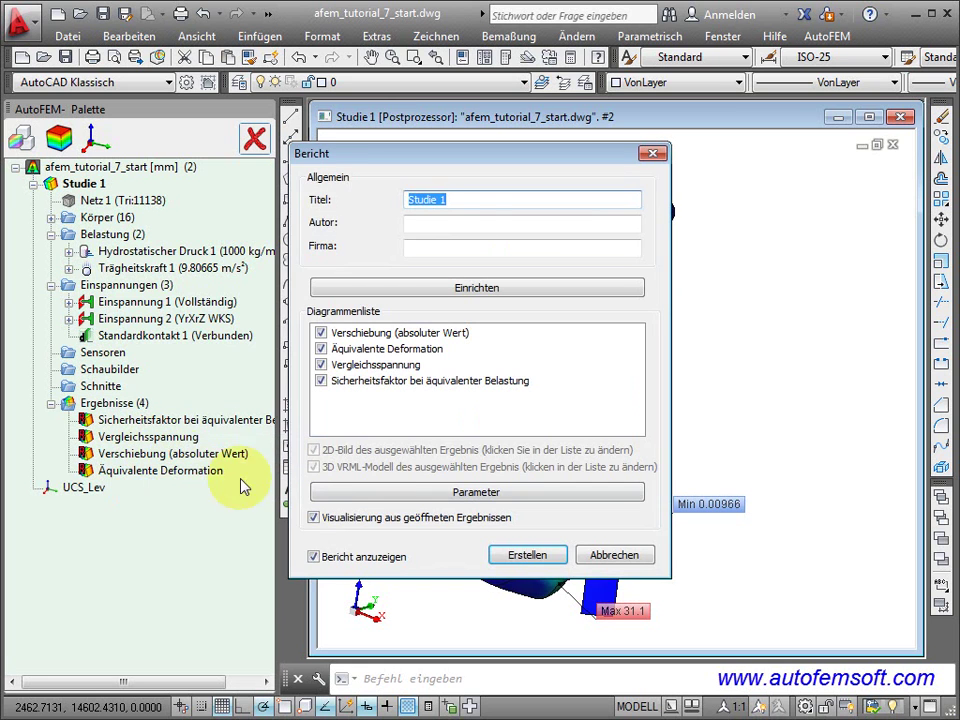
{"action": "left_click", "coordinate": [508, 556]}
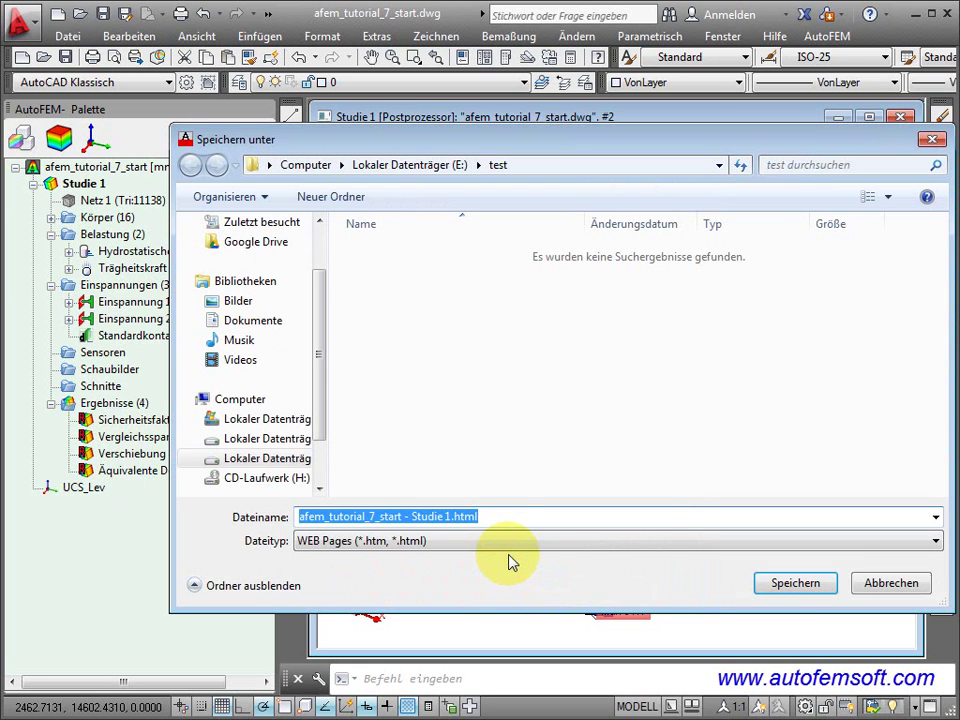
{"action": "left_click", "coordinate": [766, 584]}
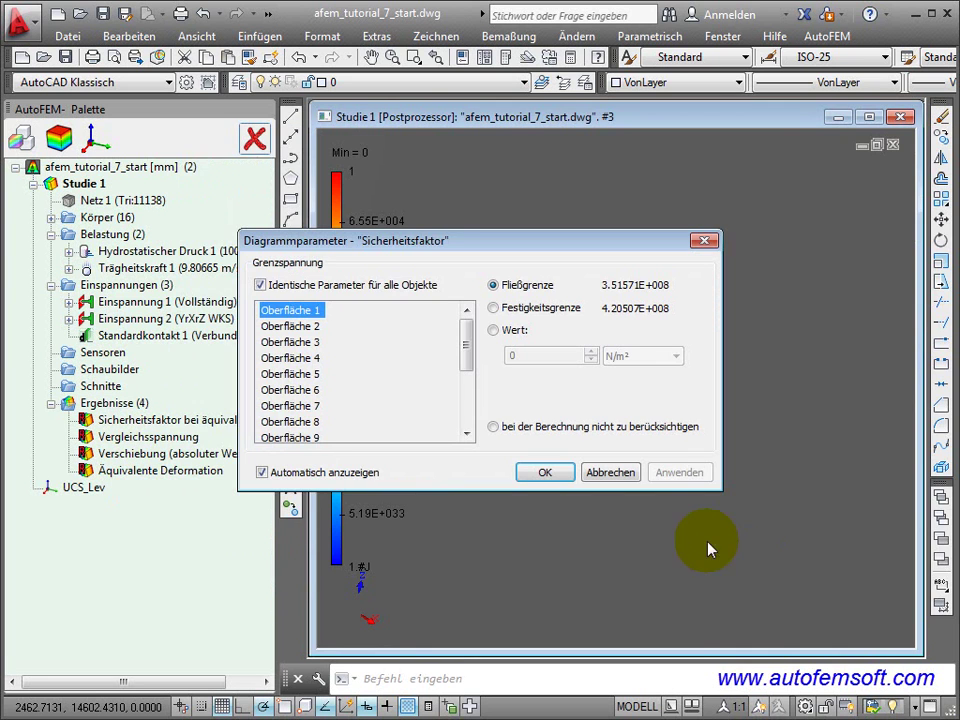
{"action": "left_click", "coordinate": [550, 474]}
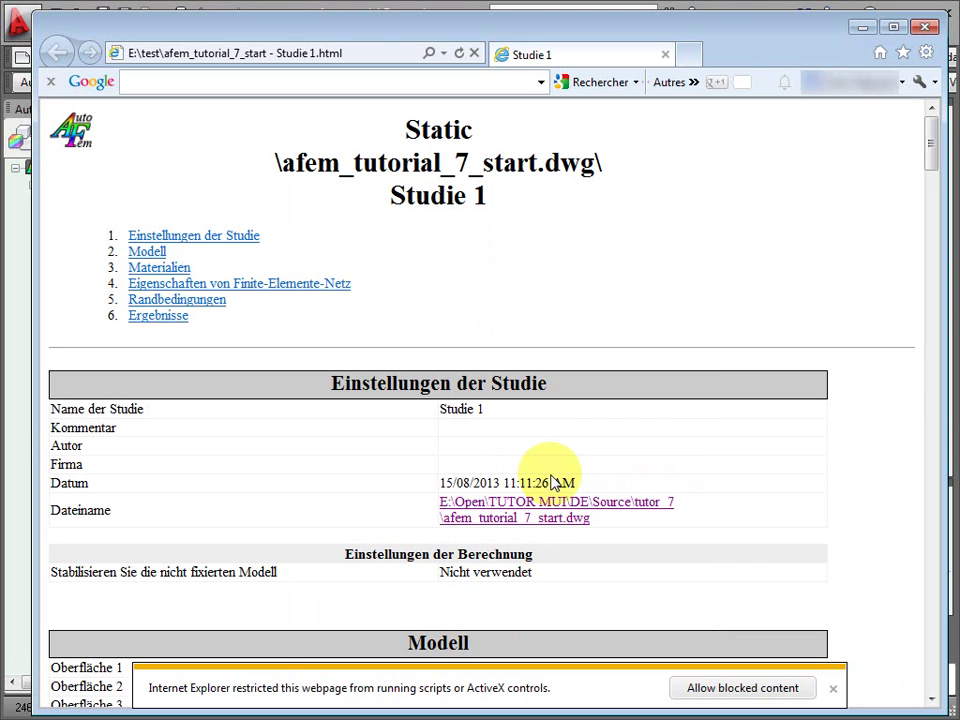
Step: Allow the report's blocked content and fit the whole deformed tank in the Verschiebung plot
{"action": "left_click", "coordinate": [705, 688]}
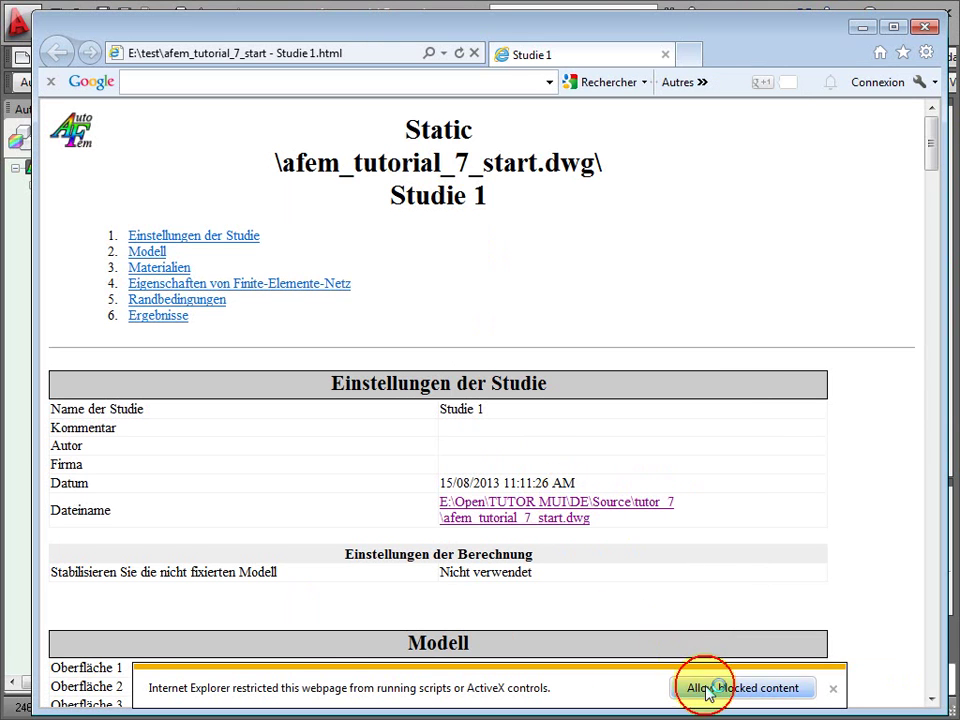
{"action": "scroll", "coordinate": [742, 510], "scroll_direction": "down", "scroll_amount": 3}
{"action": "scroll", "coordinate": [742, 510], "scroll_direction": "down", "scroll_amount": 2}
{"action": "scroll", "coordinate": [742, 510], "scroll_direction": "down", "scroll_amount": 4}
{"action": "scroll", "coordinate": [742, 510], "scroll_direction": "down", "scroll_amount": 1}
{"action": "scroll", "coordinate": [742, 510], "scroll_direction": "down", "scroll_amount": 3}
{"action": "scroll", "coordinate": [742, 510], "scroll_direction": "down", "scroll_amount": 3}
{"action": "scroll", "coordinate": [742, 510], "scroll_direction": "down", "scroll_amount": 2}
{"action": "scroll", "coordinate": [742, 510], "scroll_direction": "down", "scroll_amount": 4}
{"action": "scroll", "coordinate": [742, 510], "scroll_direction": "down", "scroll_amount": 1}
{"action": "scroll", "coordinate": [742, 510], "scroll_direction": "down", "scroll_amount": 2}
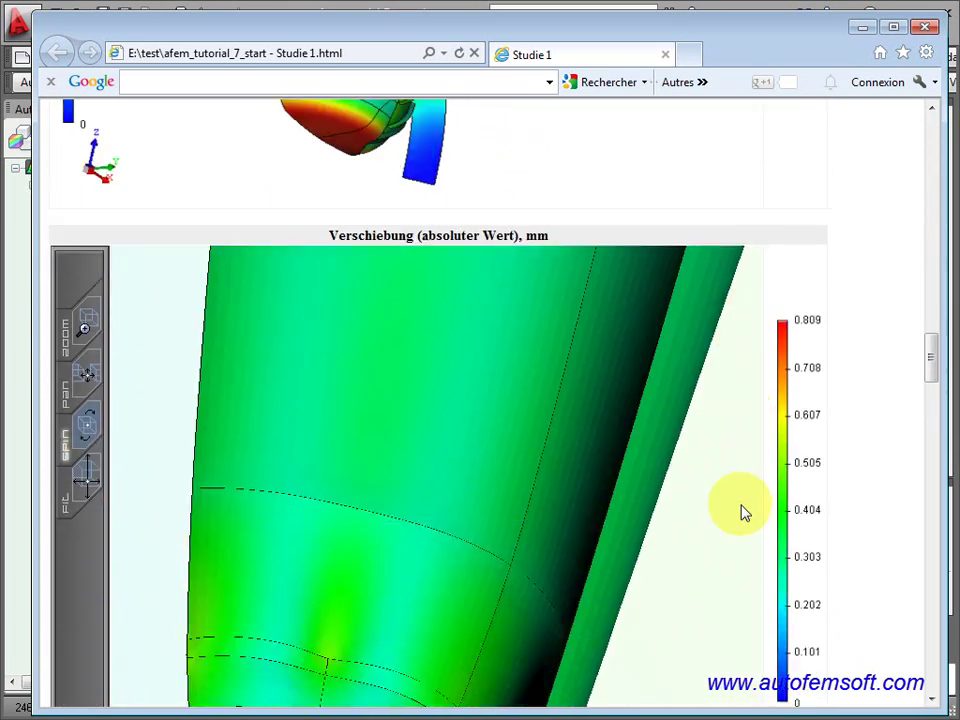
{"action": "left_click", "coordinate": [90, 484]}
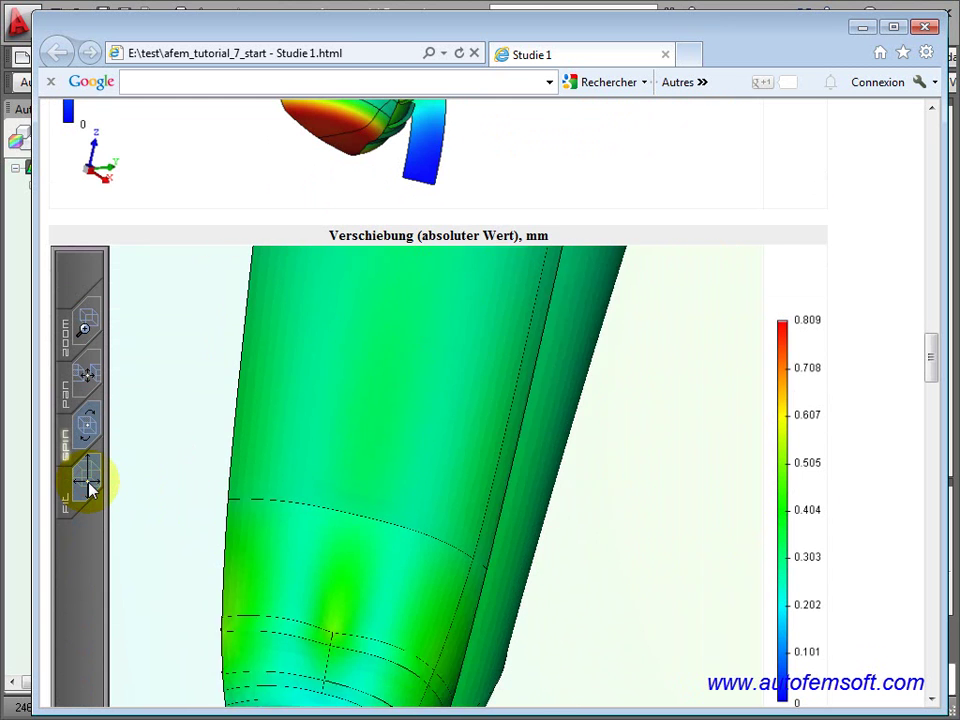